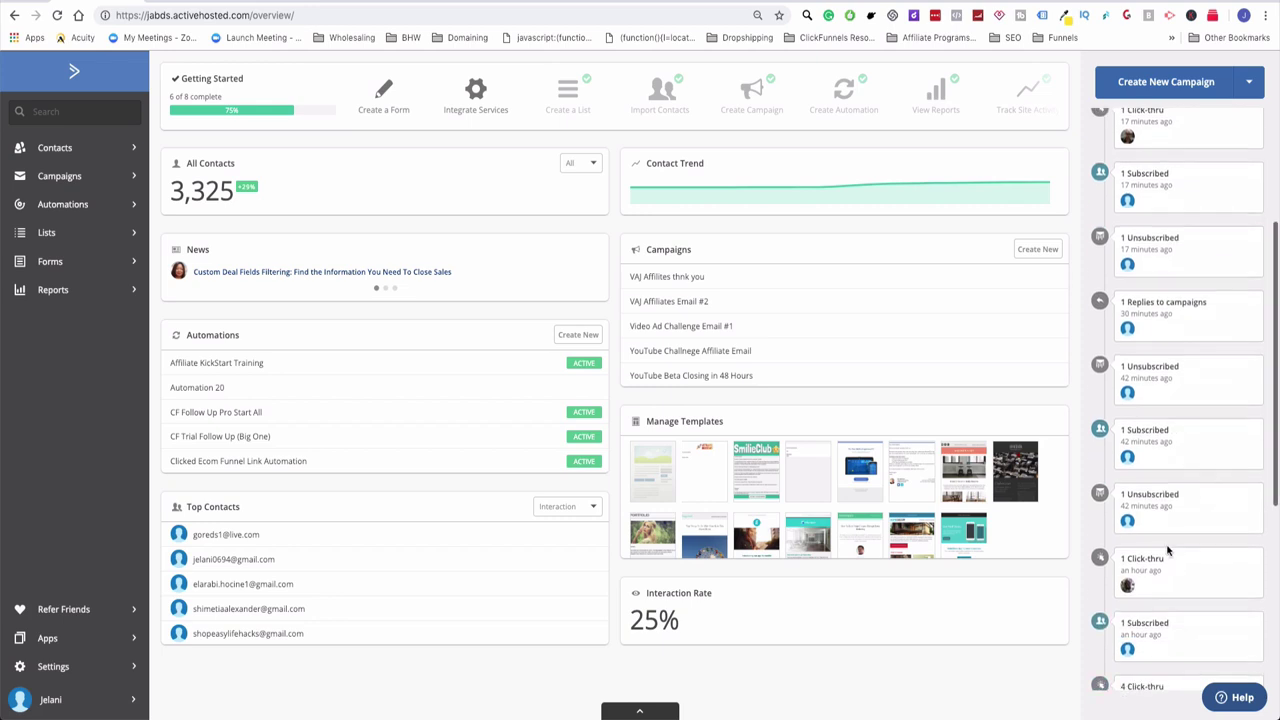
Step: Open the VAJ - Non Purchasers Automation from the list of automations
scroll(1168, 551, up, 10)
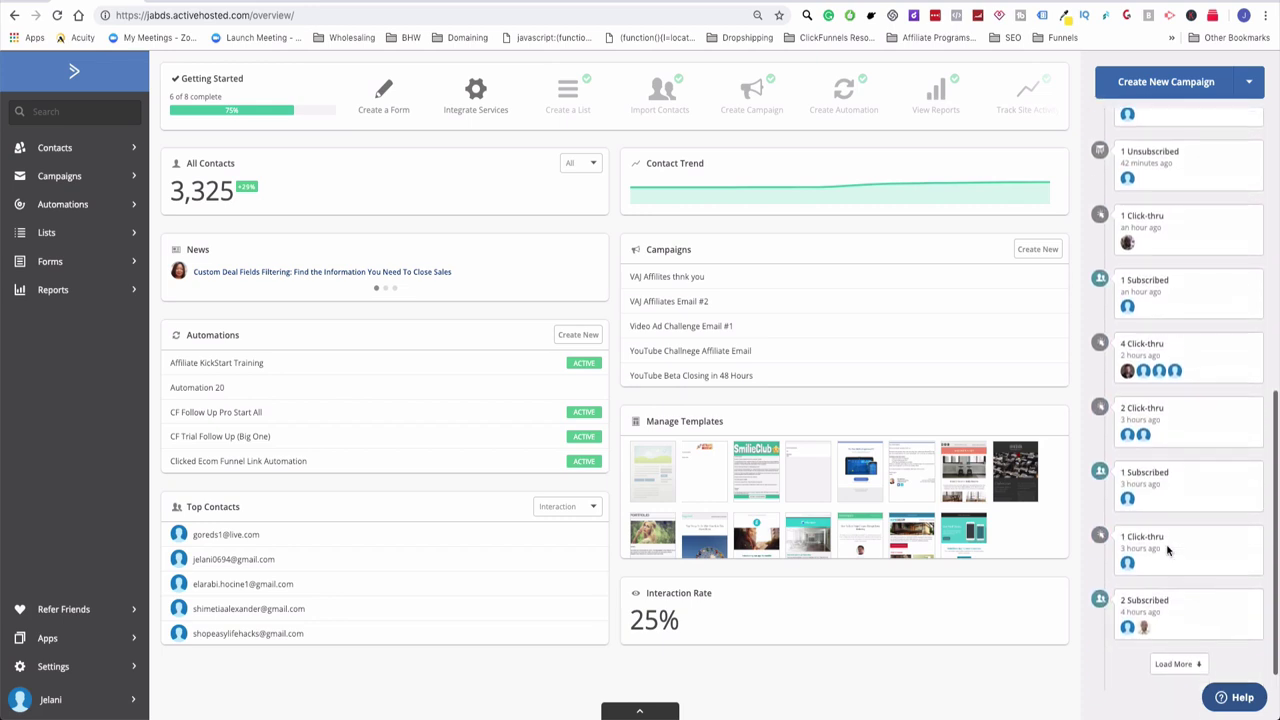
scroll(1163, 551, up, 2)
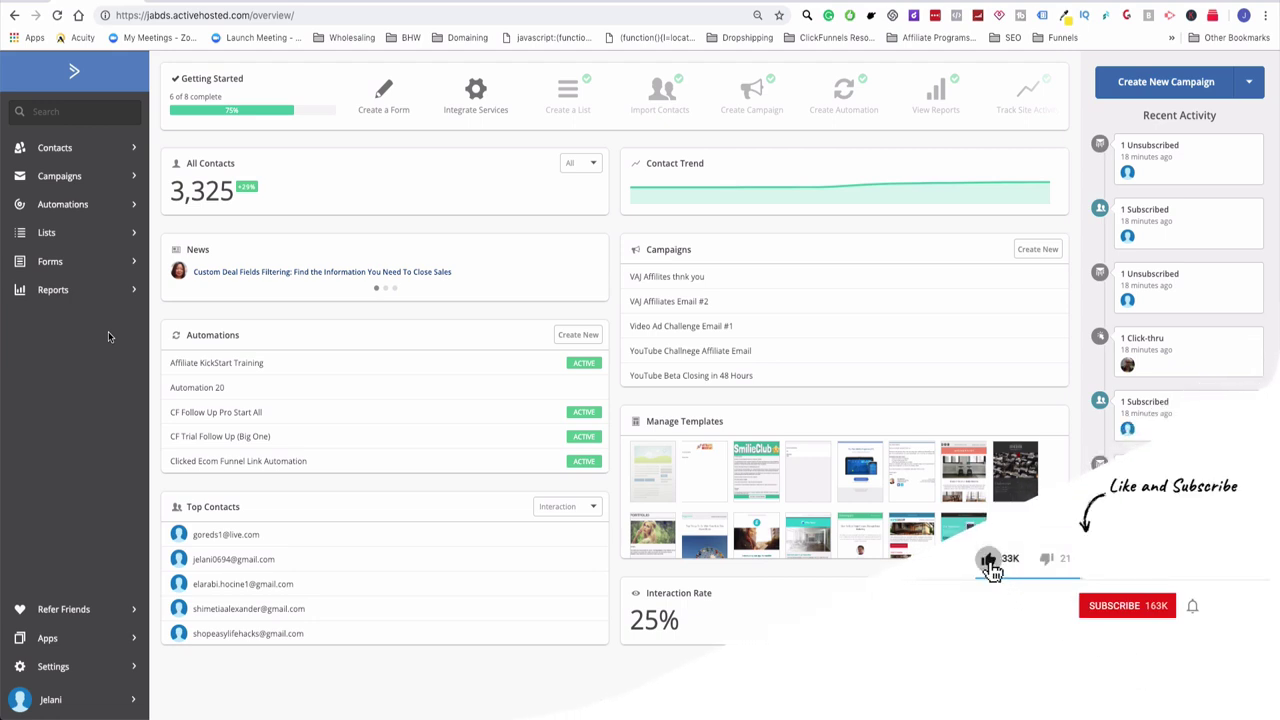
click(76, 205)
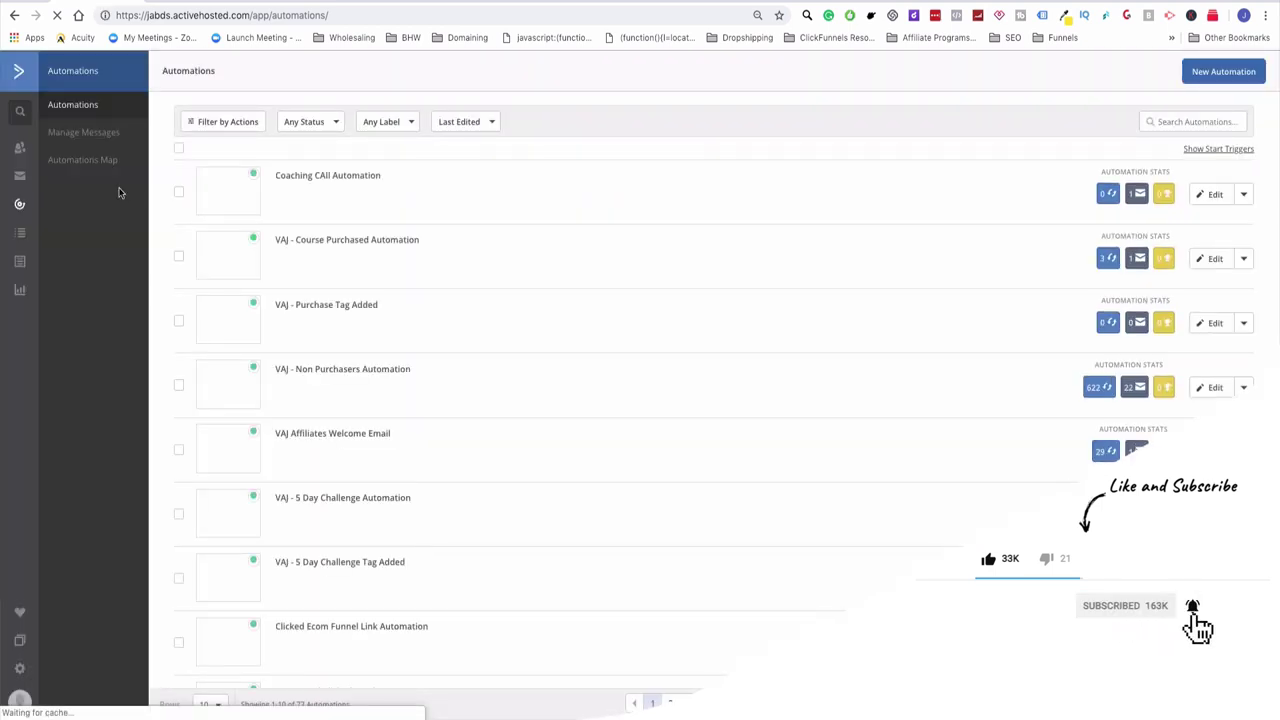
click(341, 371)
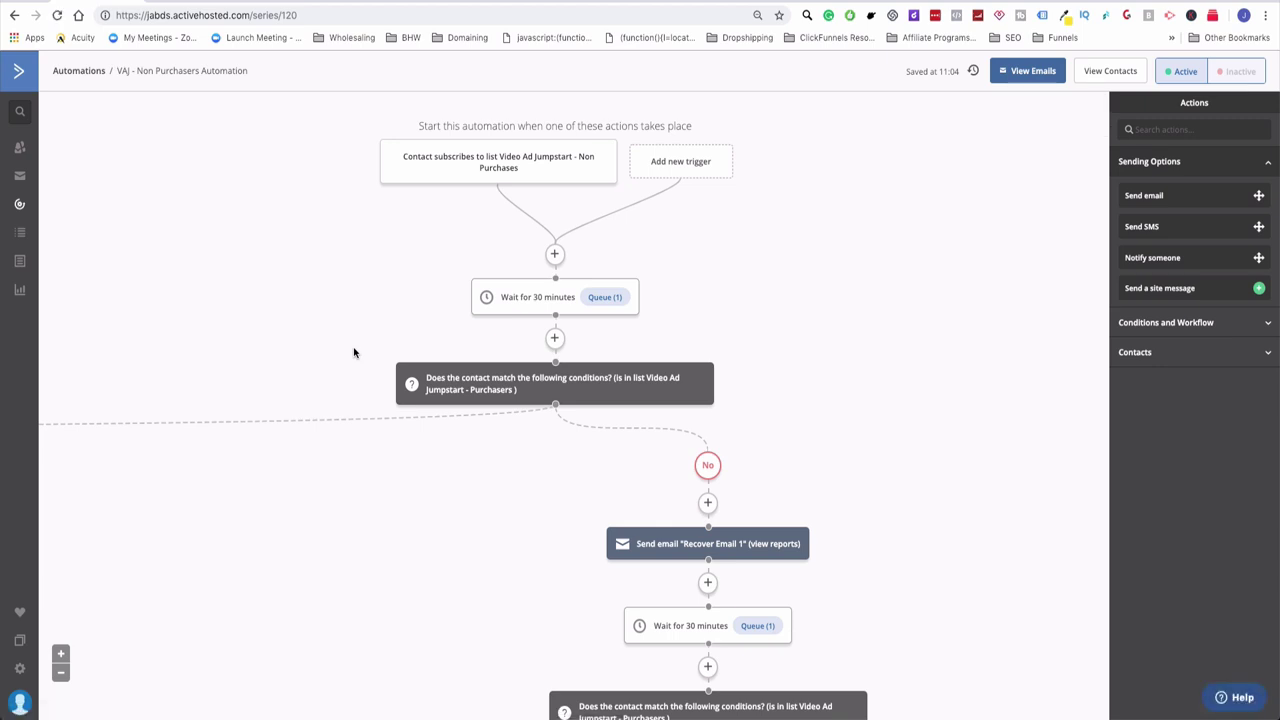
Step: Display all trigger actions available for starting the automation and close the list without adding one
click(689, 165)
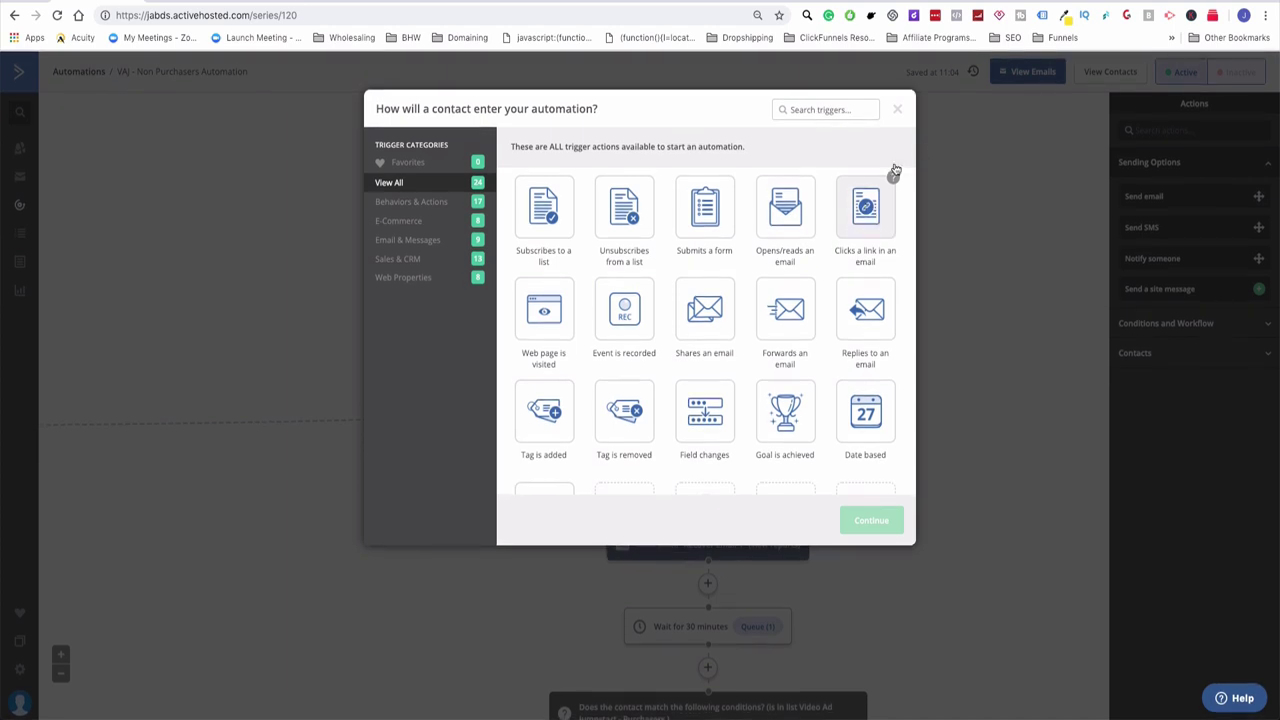
click(898, 109)
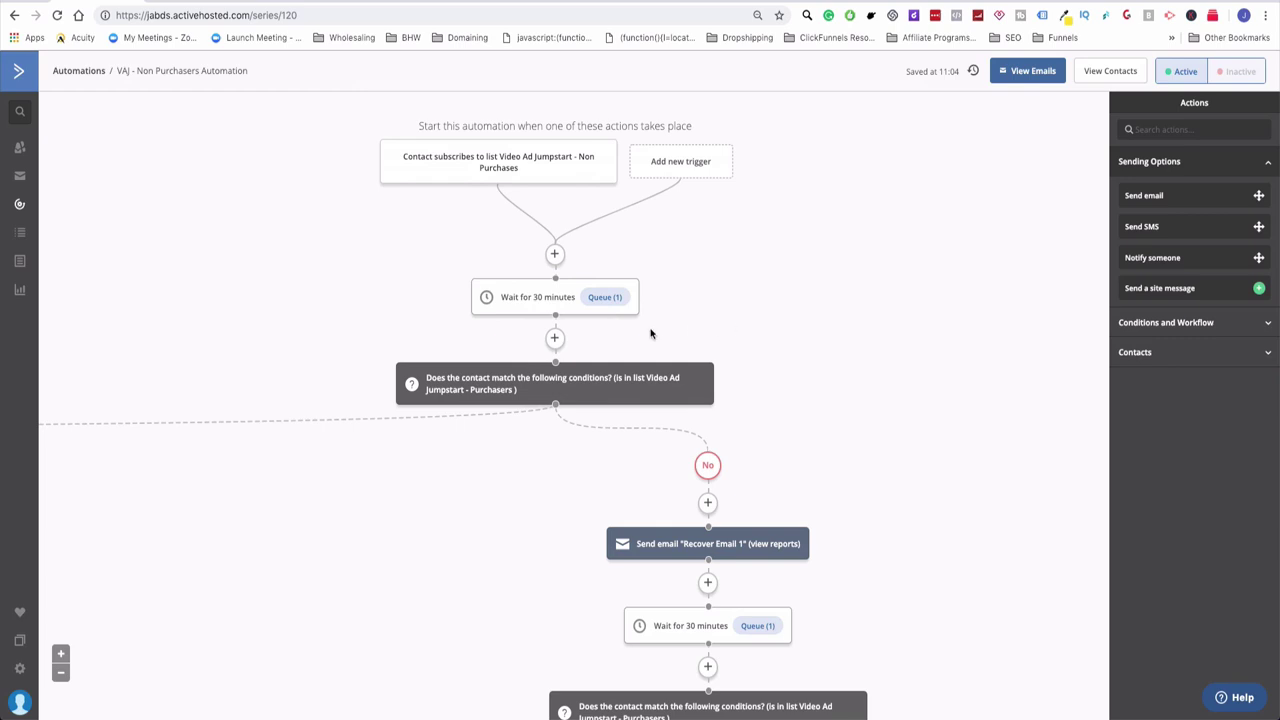
Step: Examine the Yes branches of the automation, from the start trigger's purchaser check through the unsubscribe and end actions
key(super+minus)
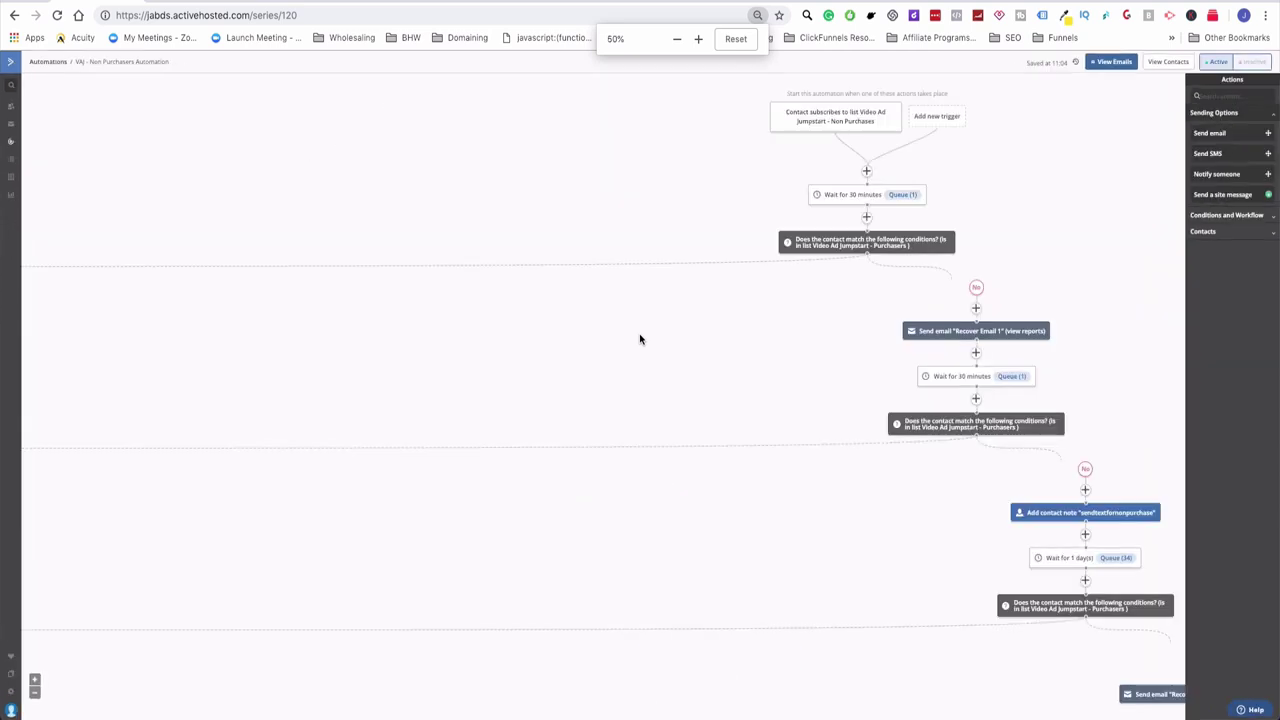
key(super+minus)
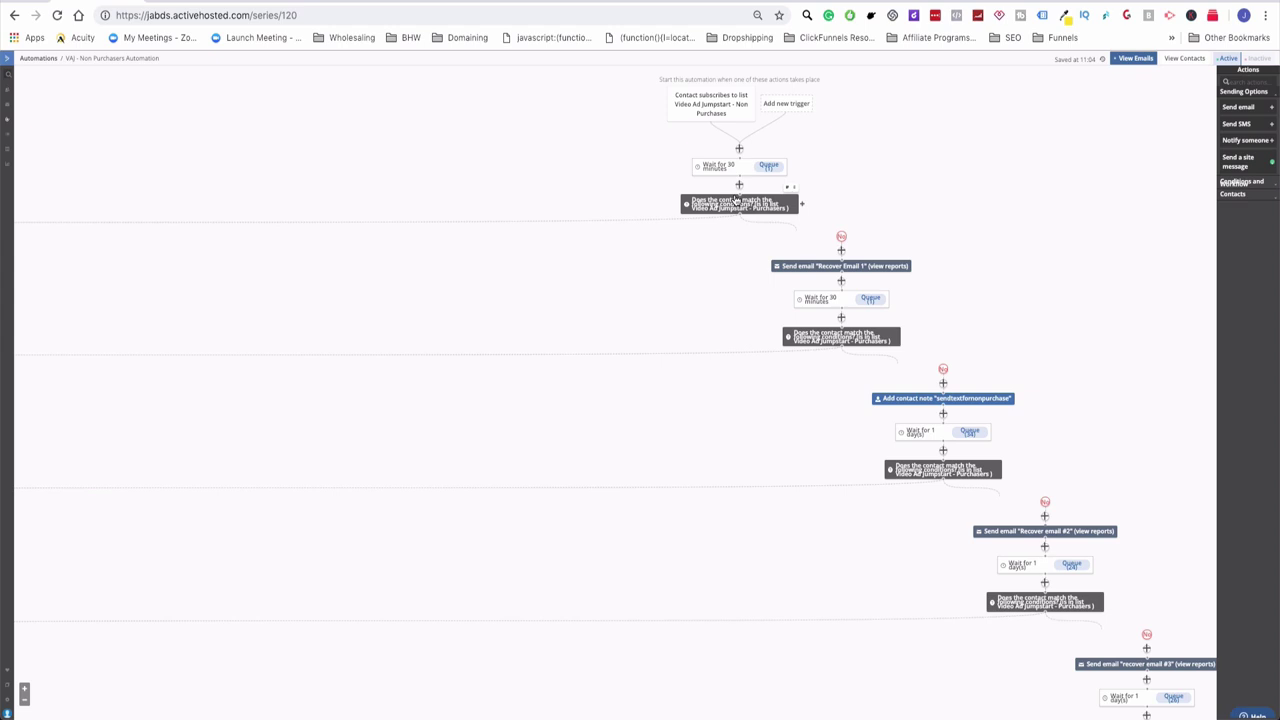
scroll(541, 298, left, 10)
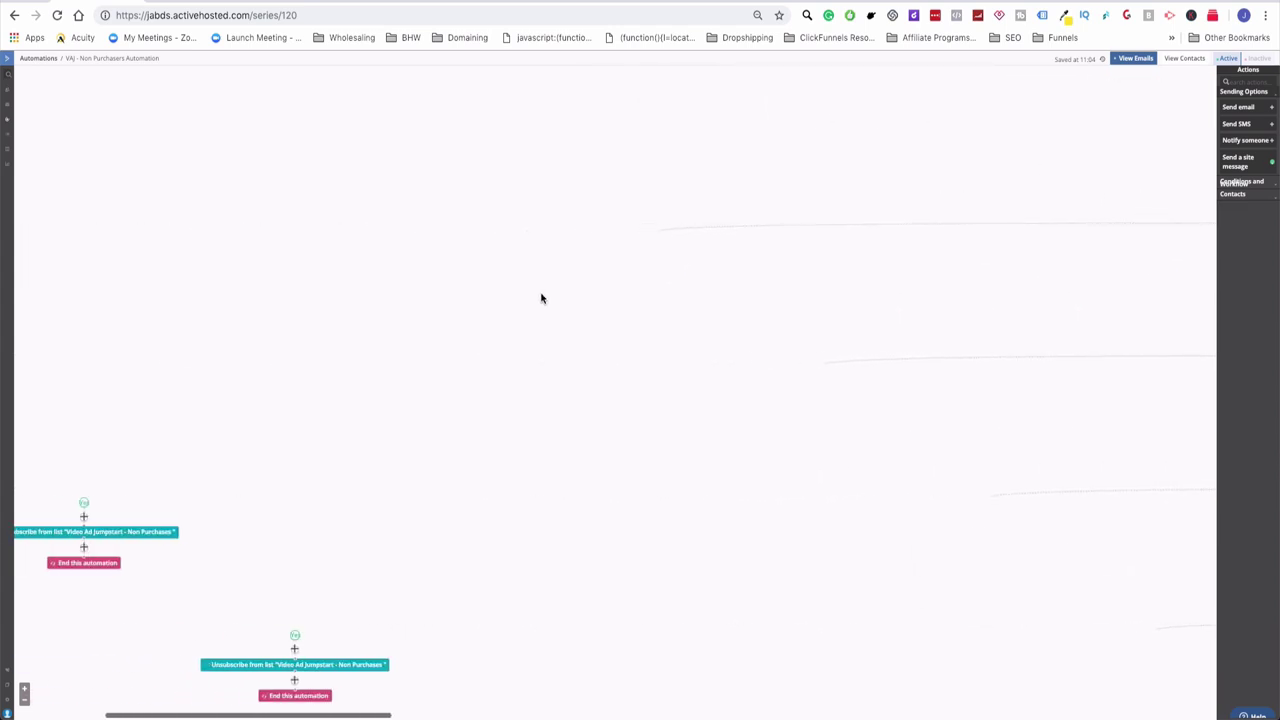
scroll(541, 298, down, 10)
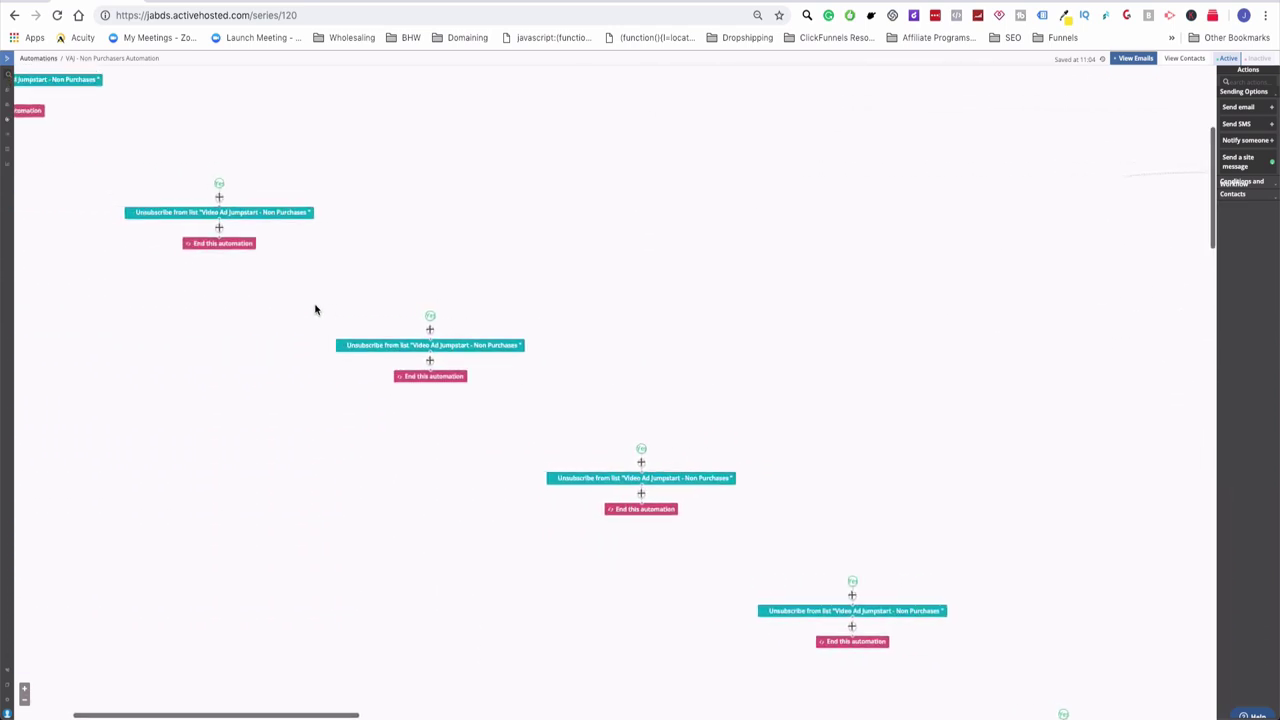
scroll(315, 310, up, 5)
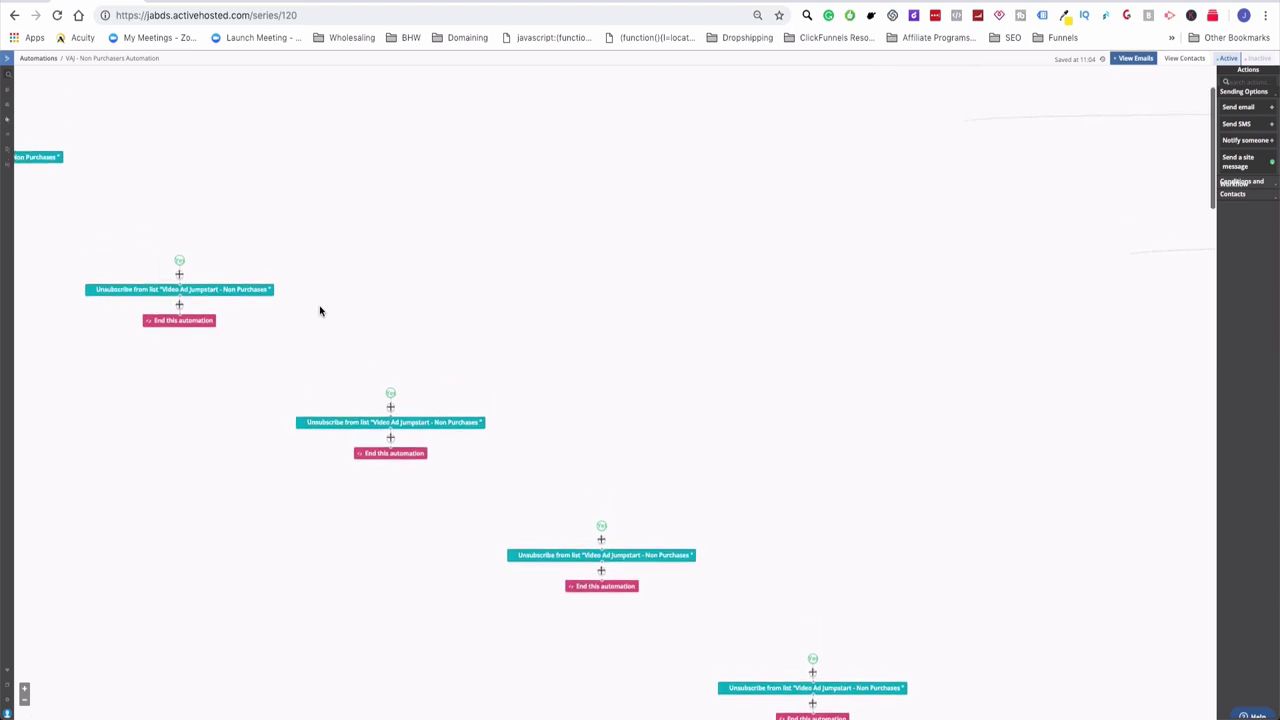
scroll(320, 311, up, 2)
scroll(320, 311, down, 3)
scroll(320, 311, right, 2)
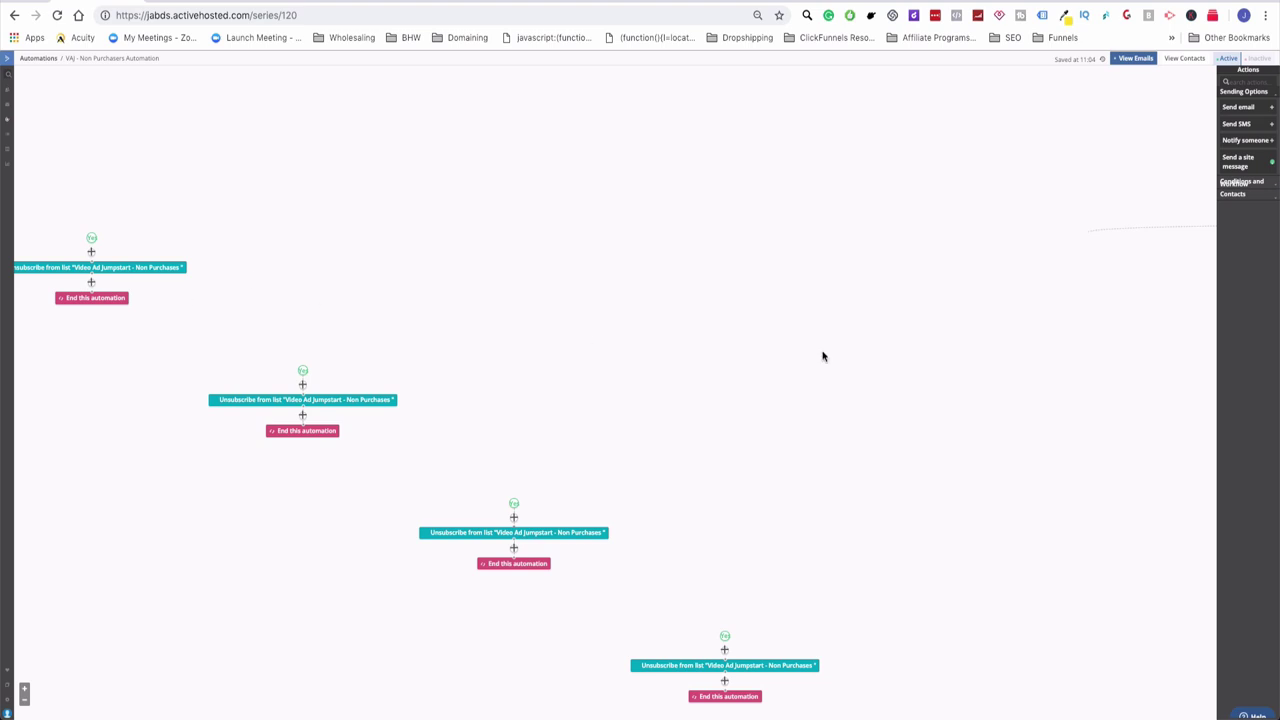
scroll(871, 366, left, 1)
scroll(871, 366, right, 5)
scroll(872, 364, right, 14)
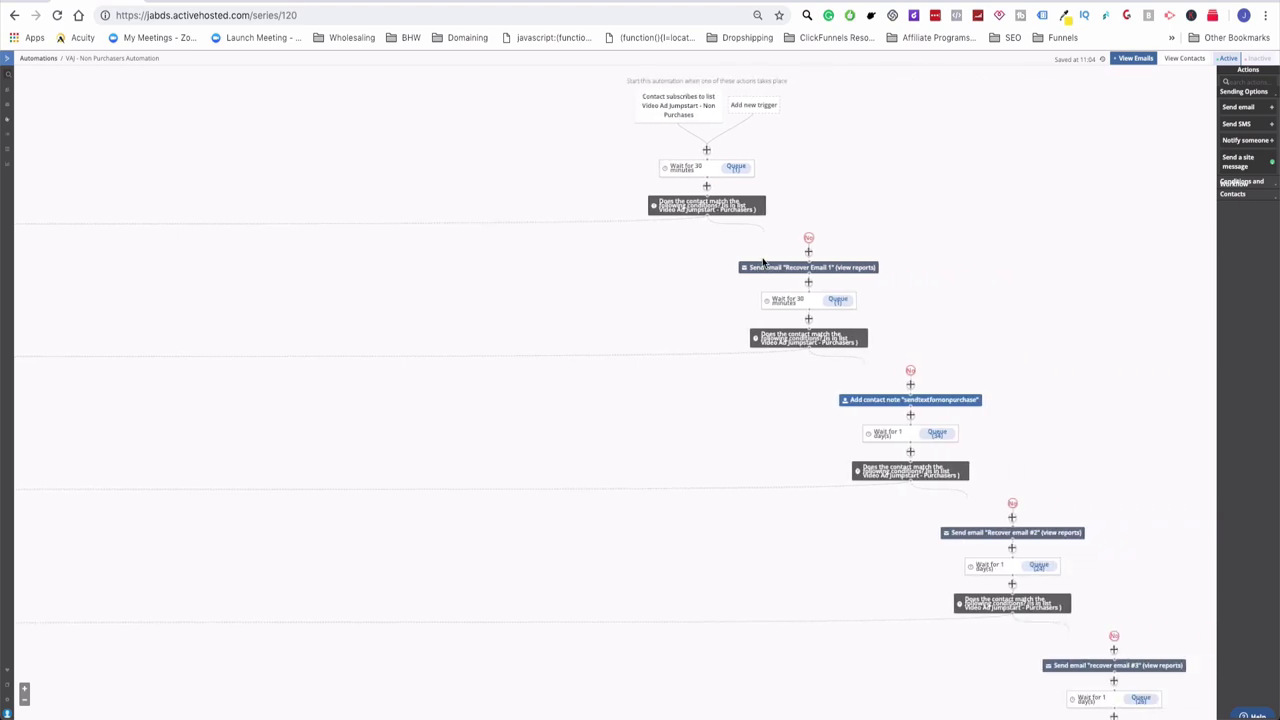
Step: Follow the No branches through the recovery emails, waits and purchaser checks, returning to the start of the automation
mouse_move(811, 277)
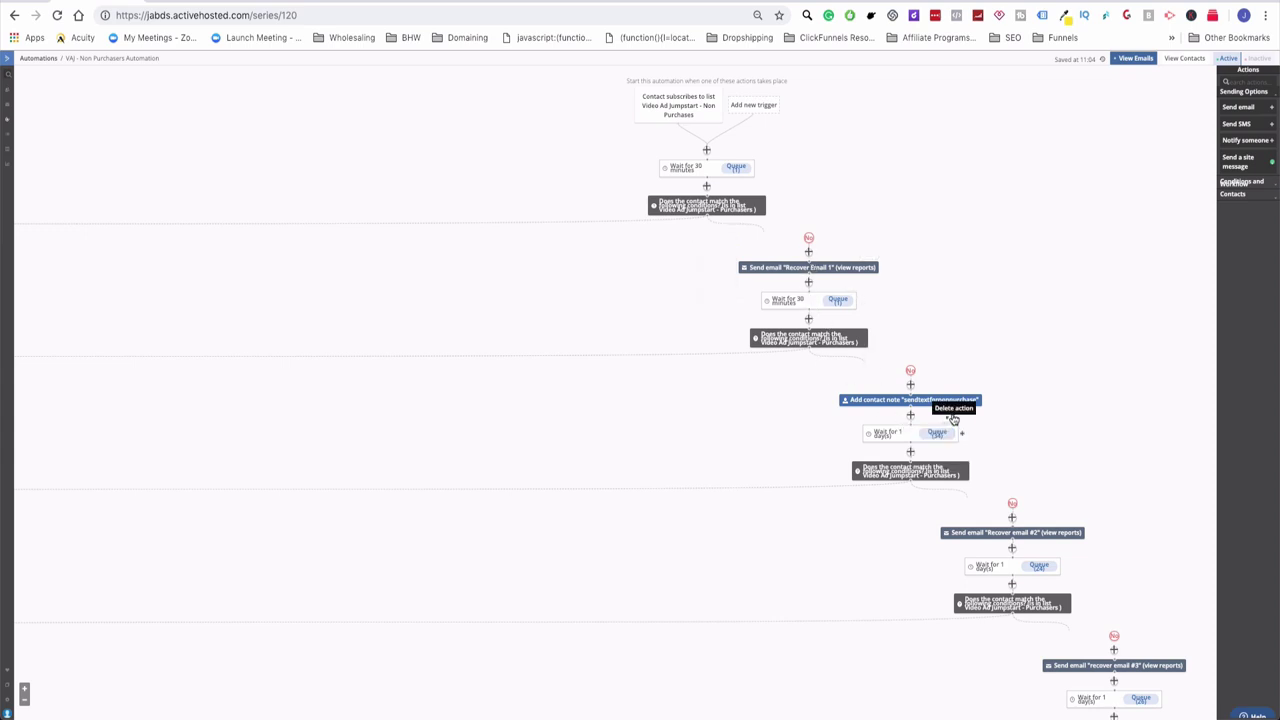
scroll(951, 410, down, 5)
scroll(948, 408, right, 3)
scroll(946, 405, up, 2)
scroll(946, 405, right, 3)
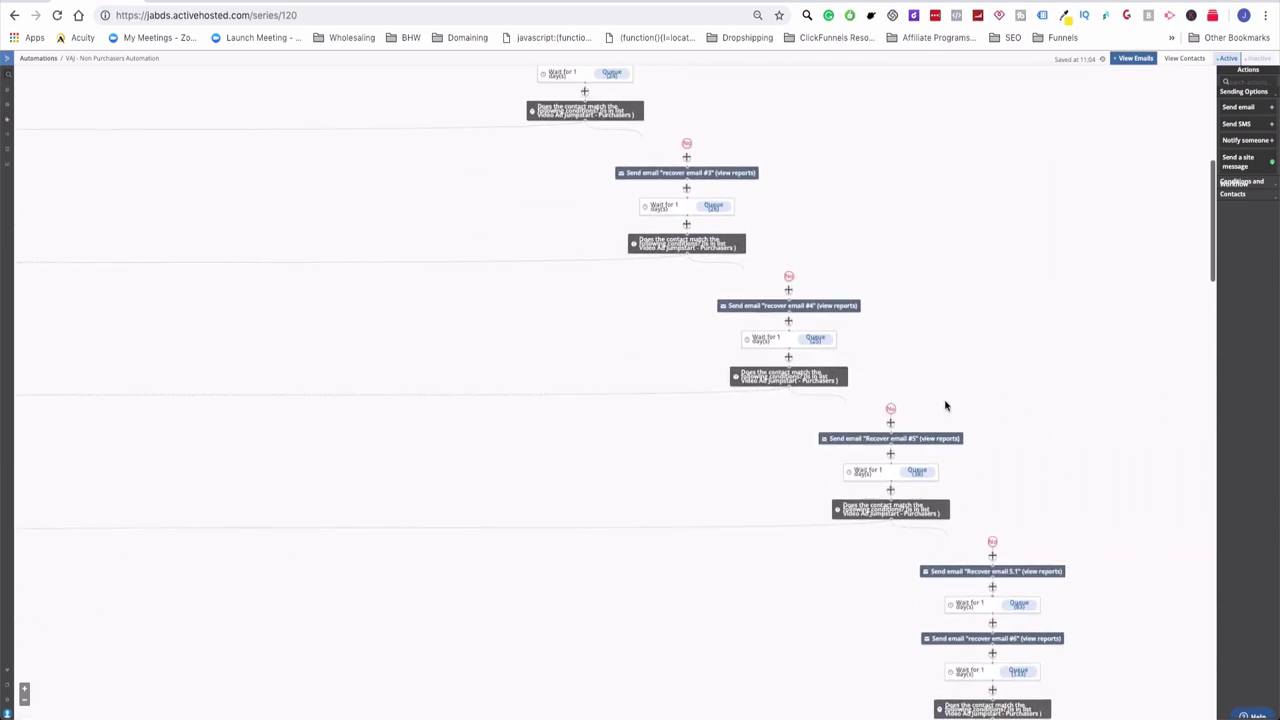
scroll(943, 406, right, 2)
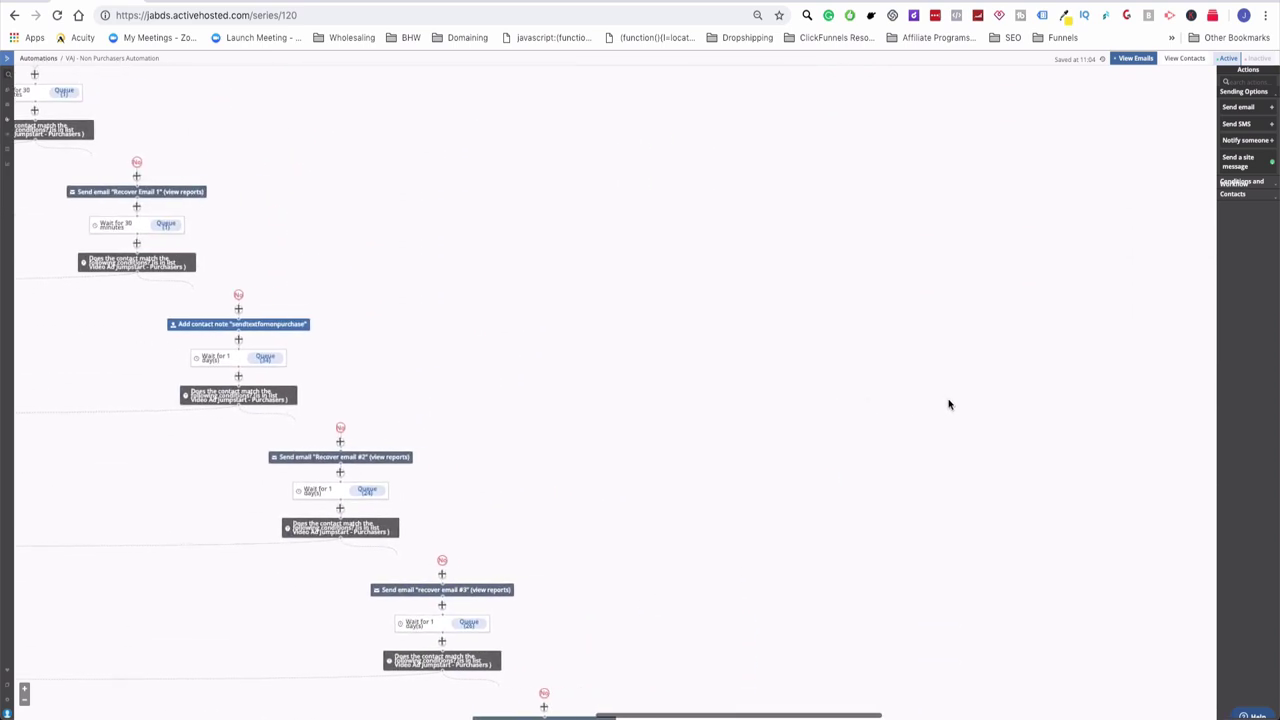
scroll(945, 406, left, 7)
scroll(947, 406, up, 3)
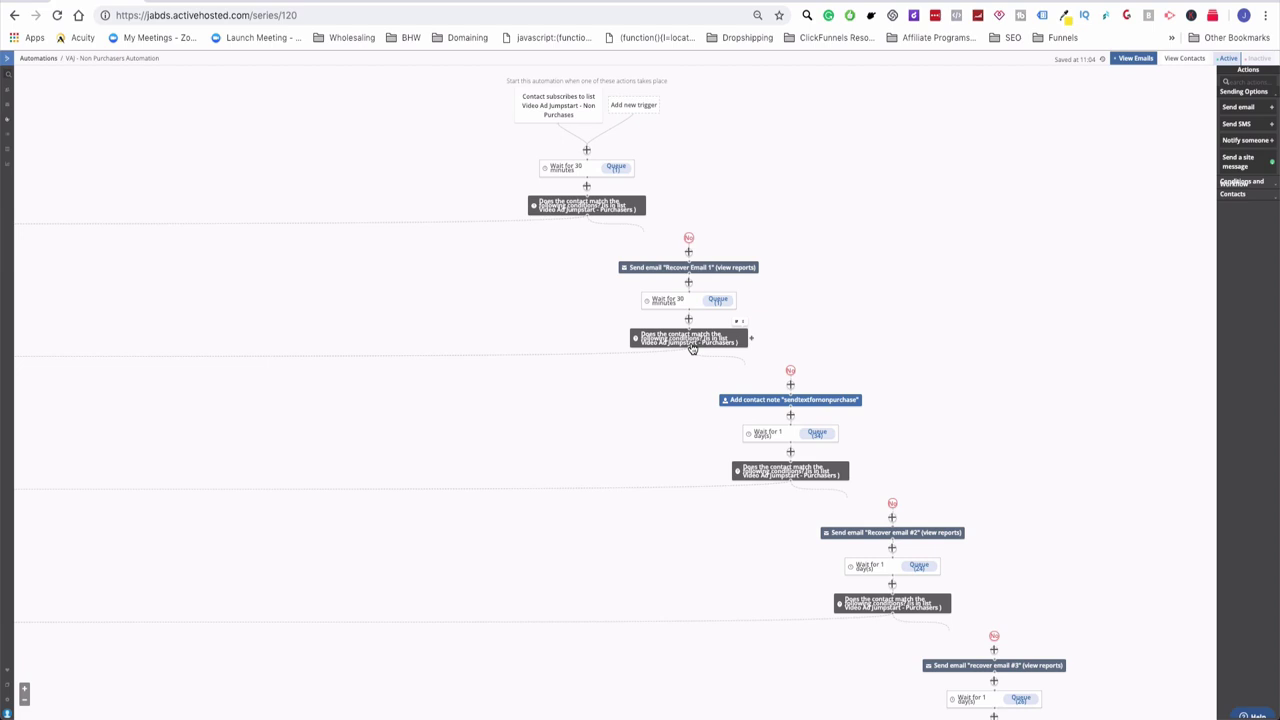
Step: Review the sending options for a new action before the first wait, opening and dismissing the Notify someone message form
click(588, 151)
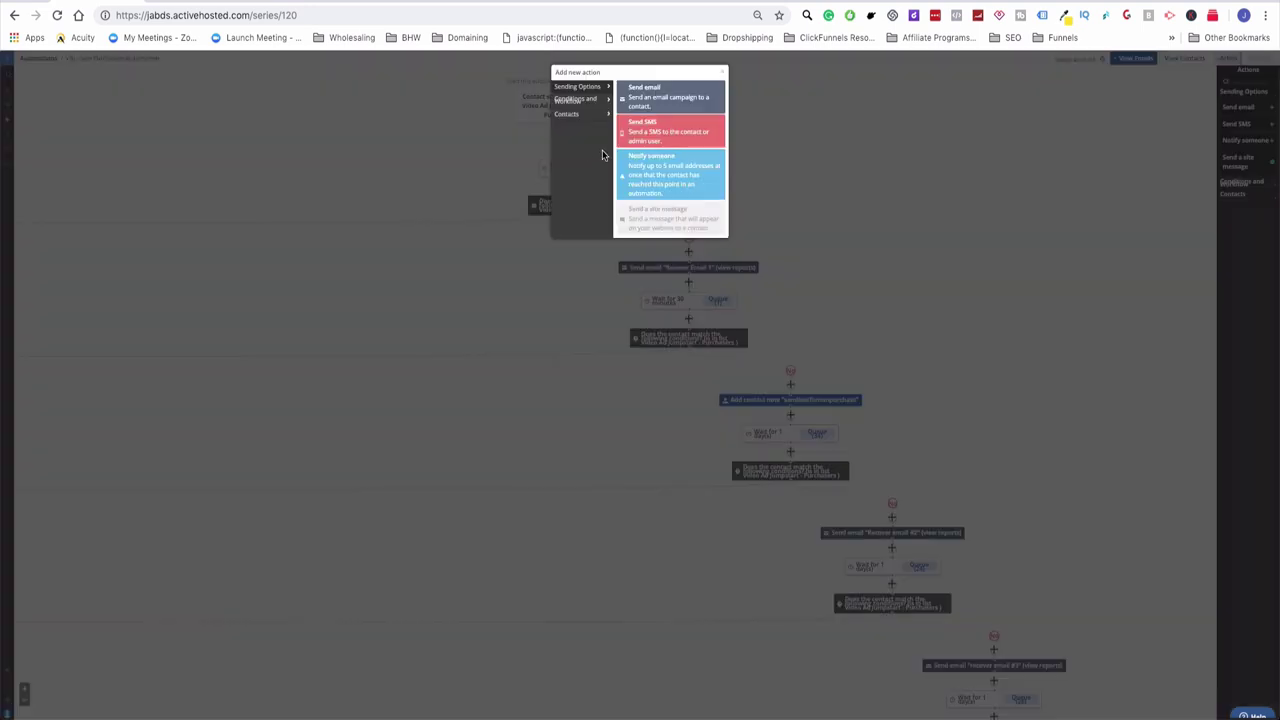
key(super+plus)
key(super+plus)
key(super+plus)
key(super+plus)
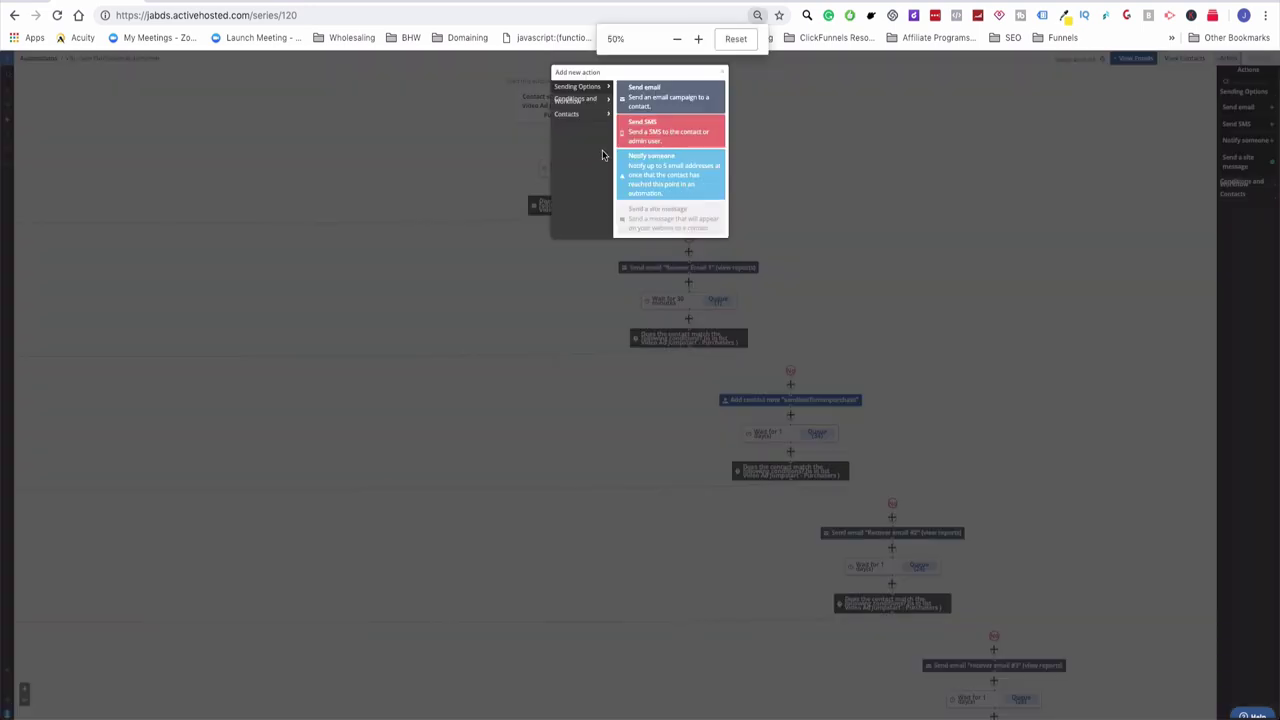
key(super+plus)
key(super+plus)
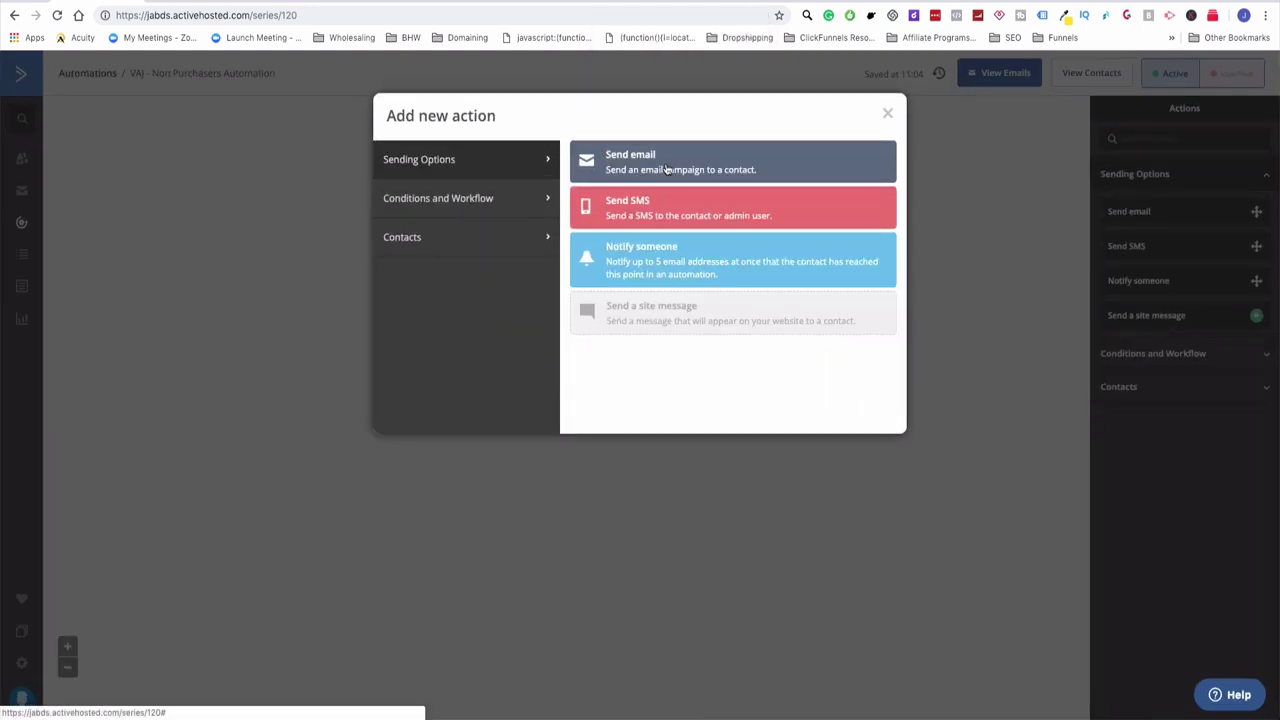
click(458, 200)
click(517, 173)
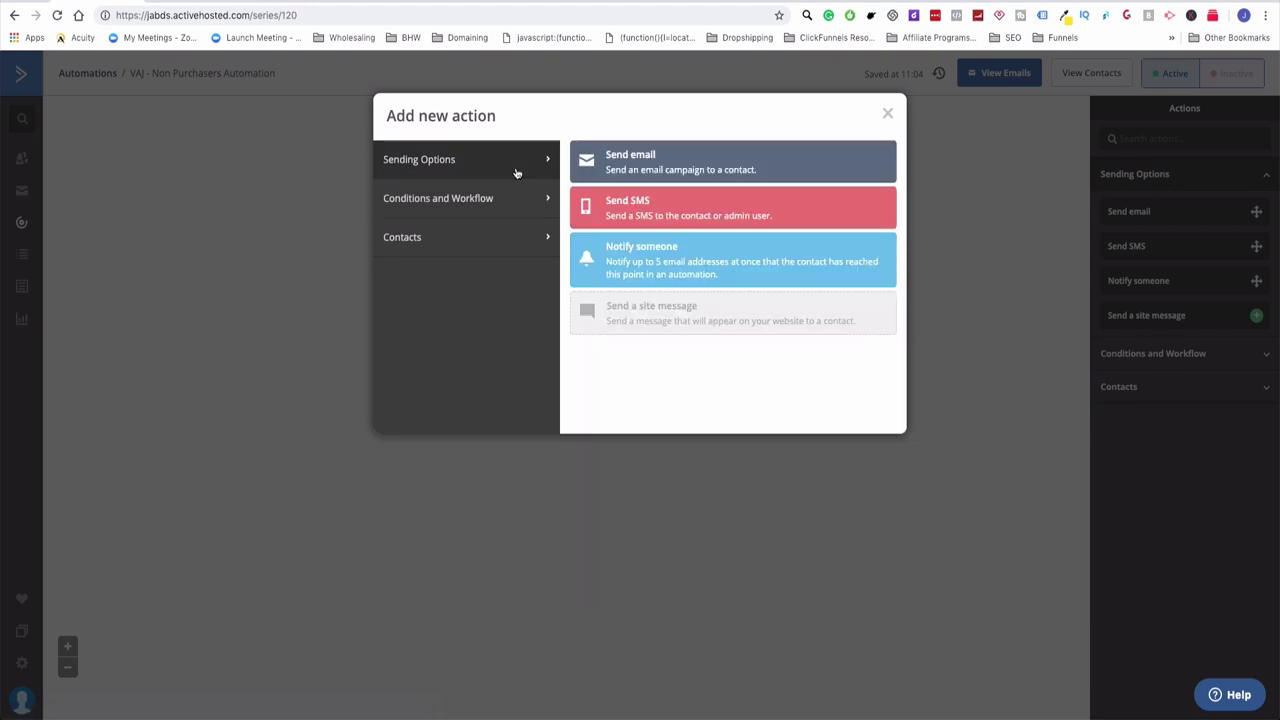
click(642, 262)
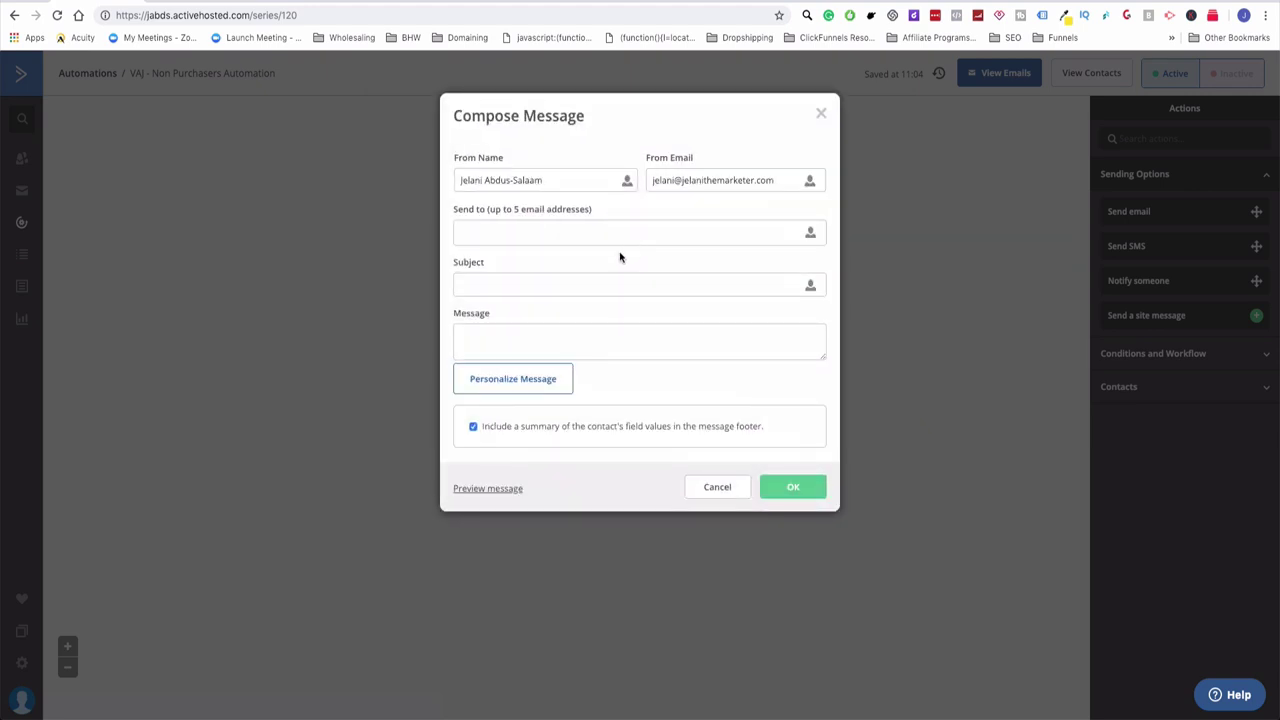
click(820, 113)
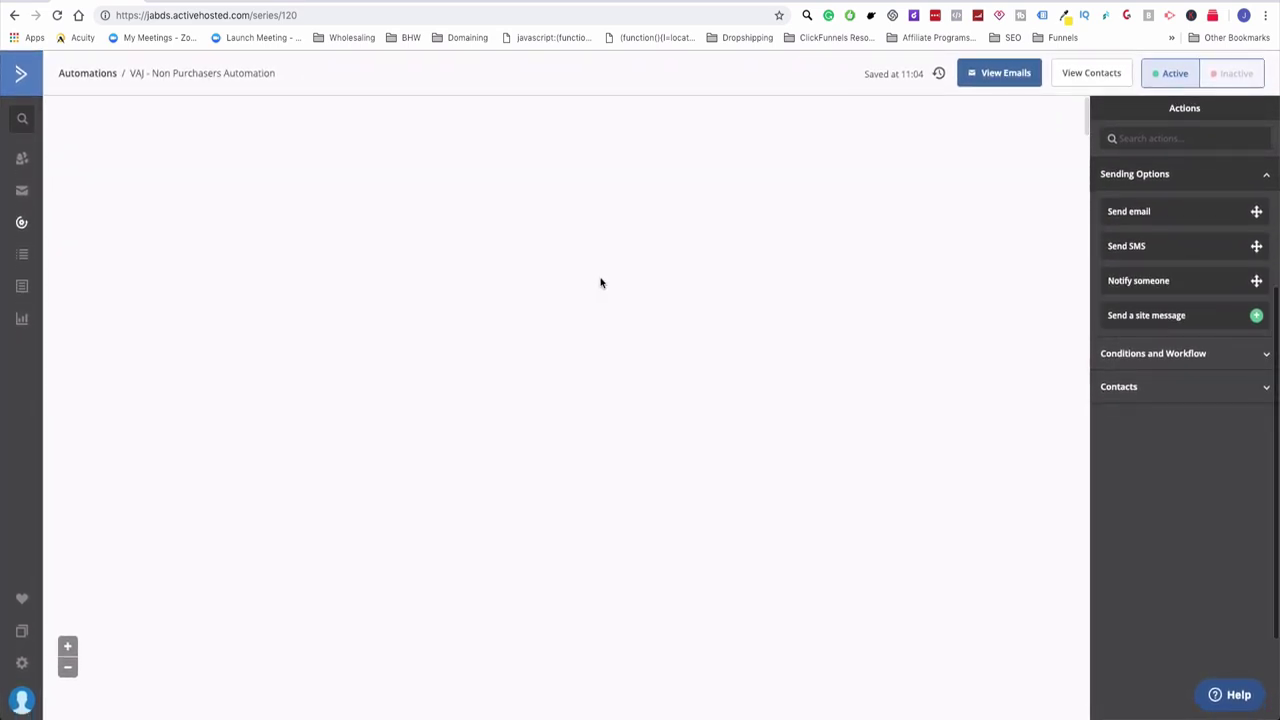
Step: Review the Conditions and Workflow and Contacts actions available before the first wait, closing the list without adding any
scroll(600, 280, left, 5)
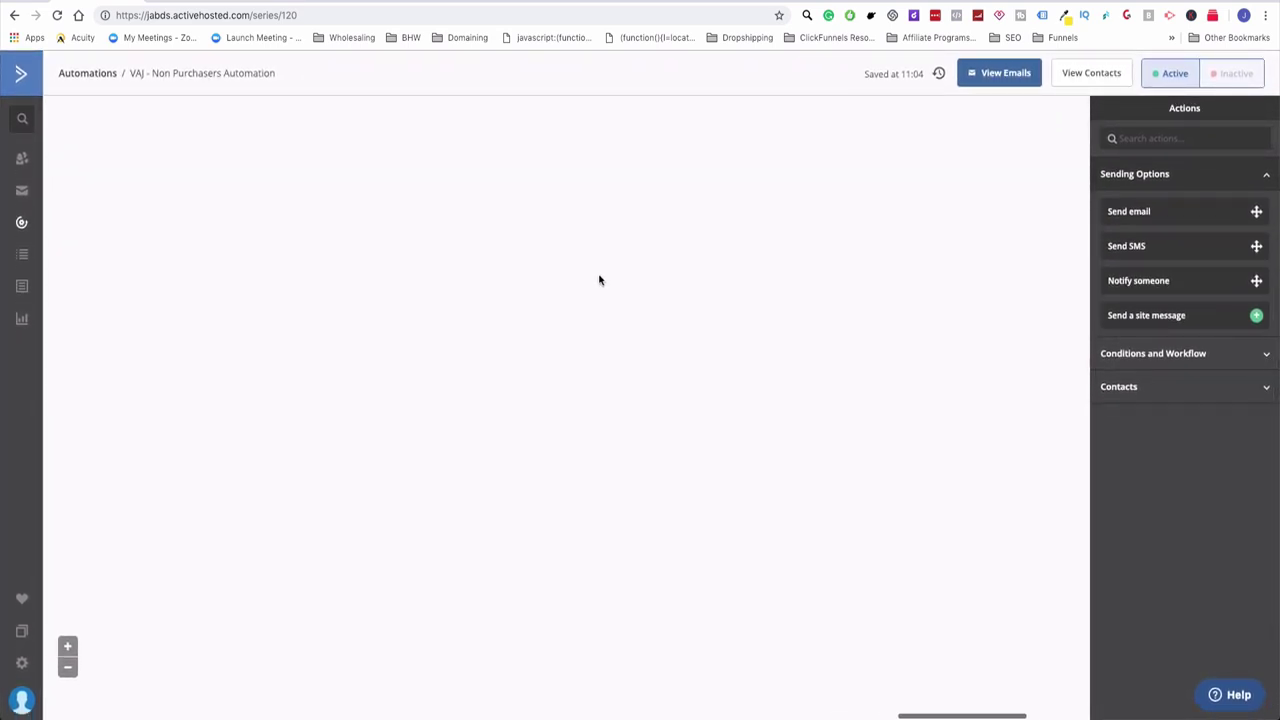
scroll(600, 280, left, 4)
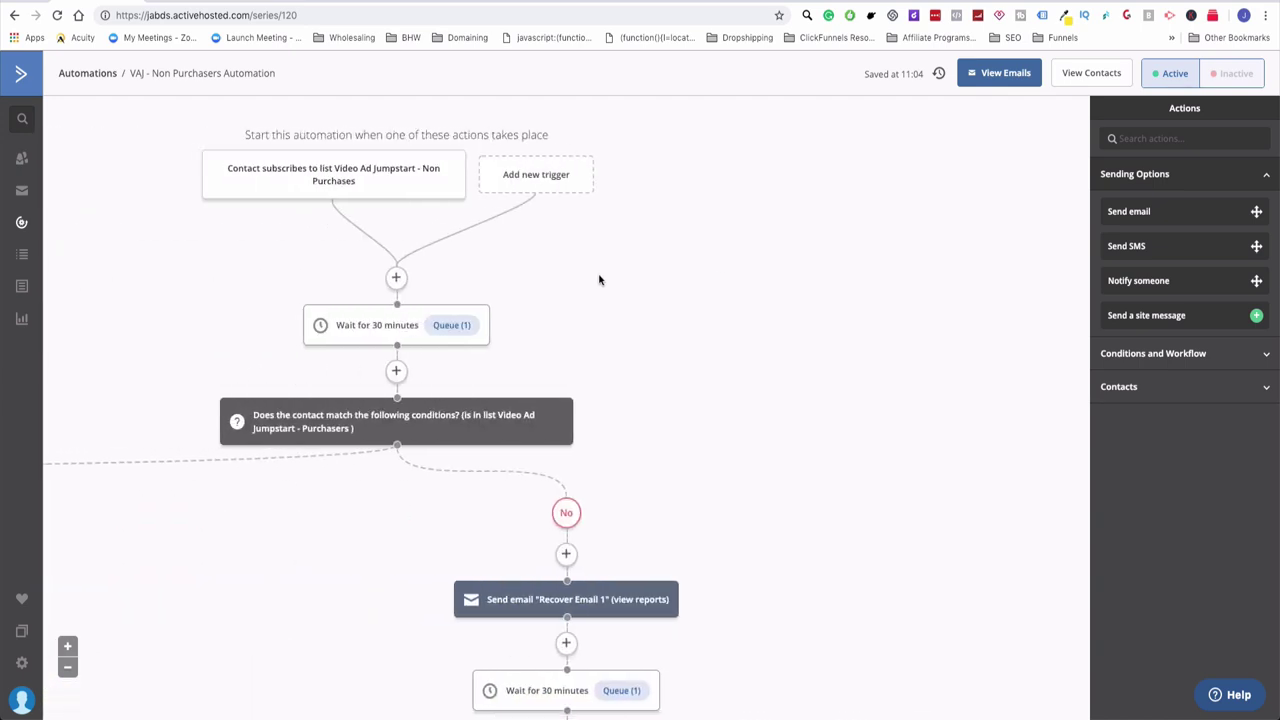
click(396, 278)
click(416, 218)
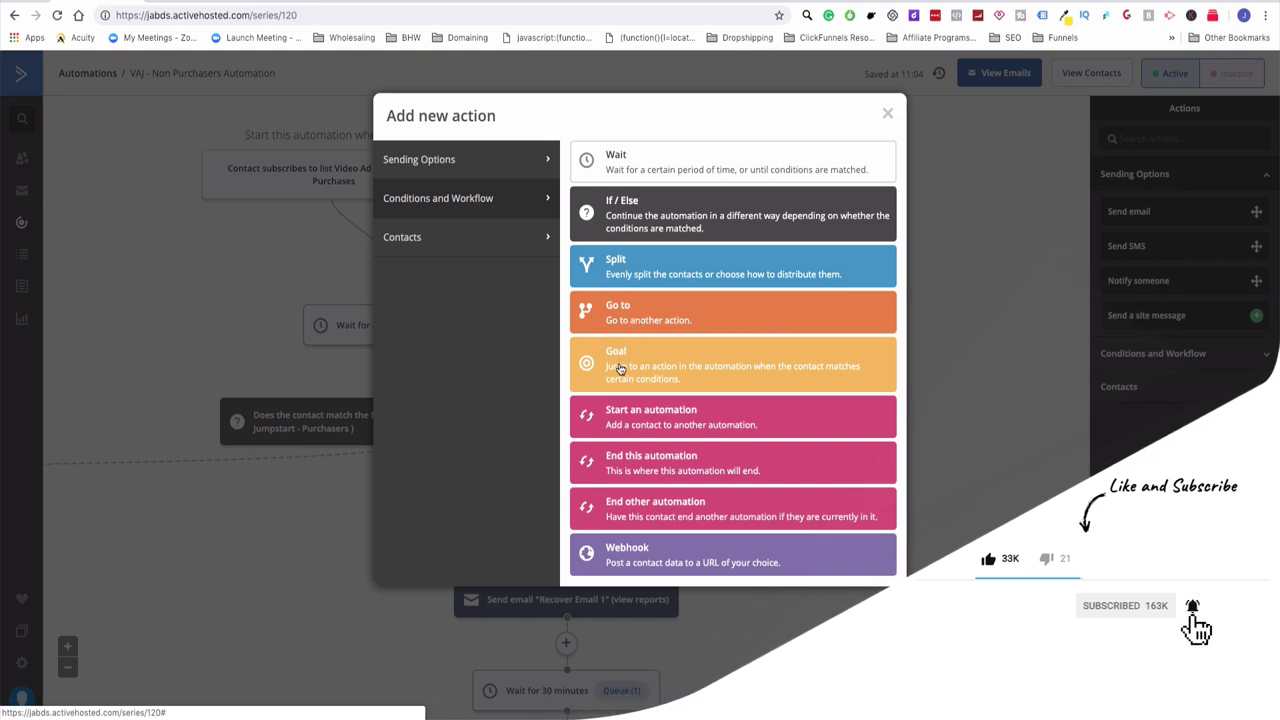
click(443, 242)
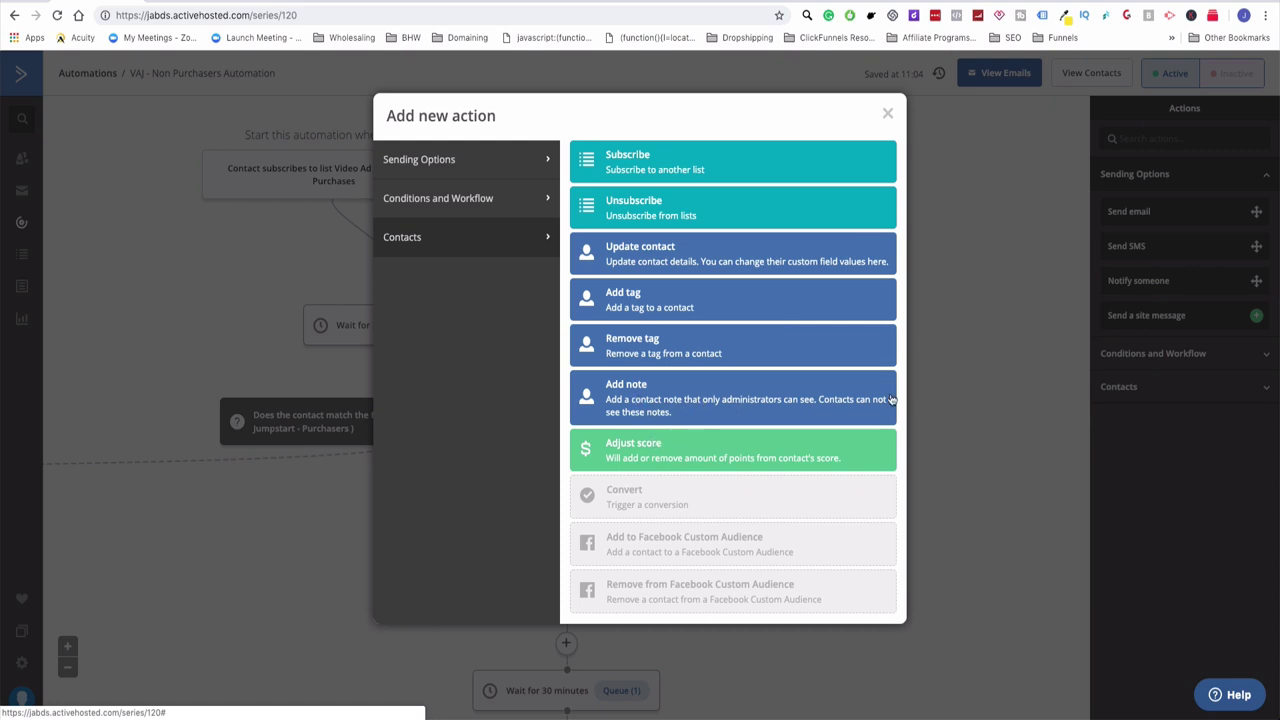
click(888, 116)
Step: Examine the sequence from the first wait to the "sendtextfornonpurchase" contact note and return to the start trigger
scroll(797, 414, down, 3)
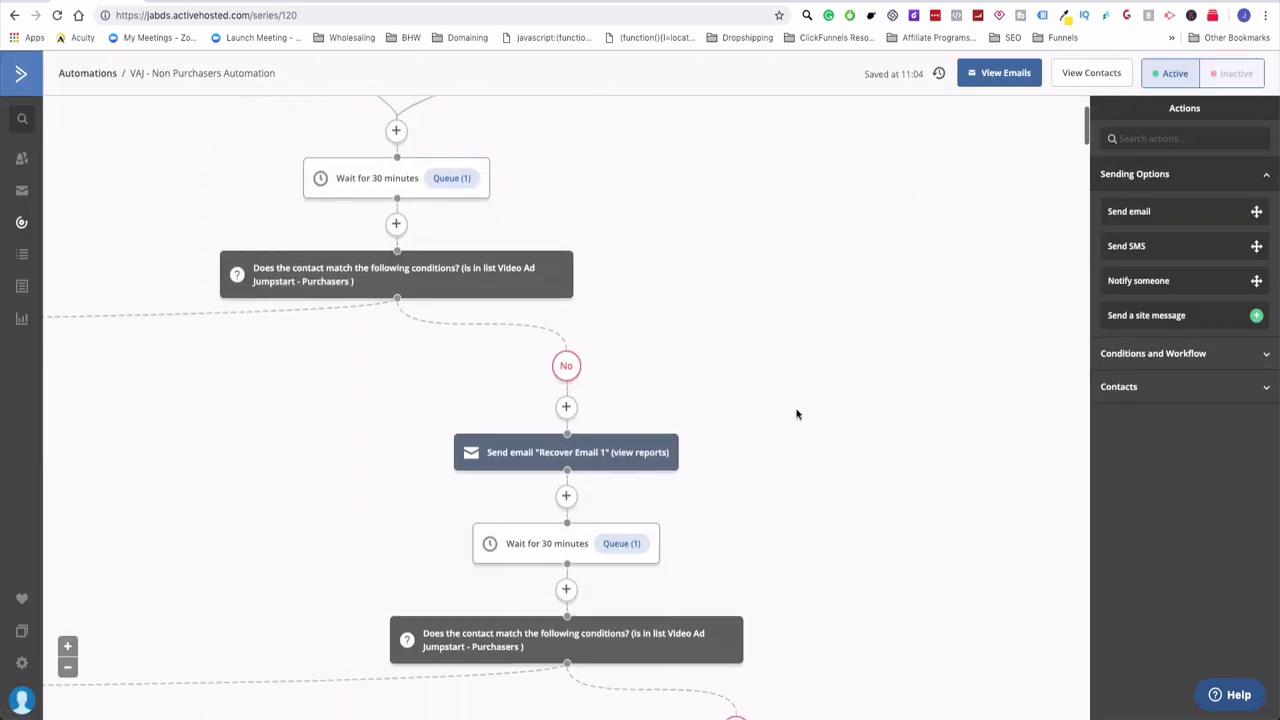
scroll(797, 414, down, 4)
scroll(797, 414, up, 2)
scroll(795, 411, down, 3)
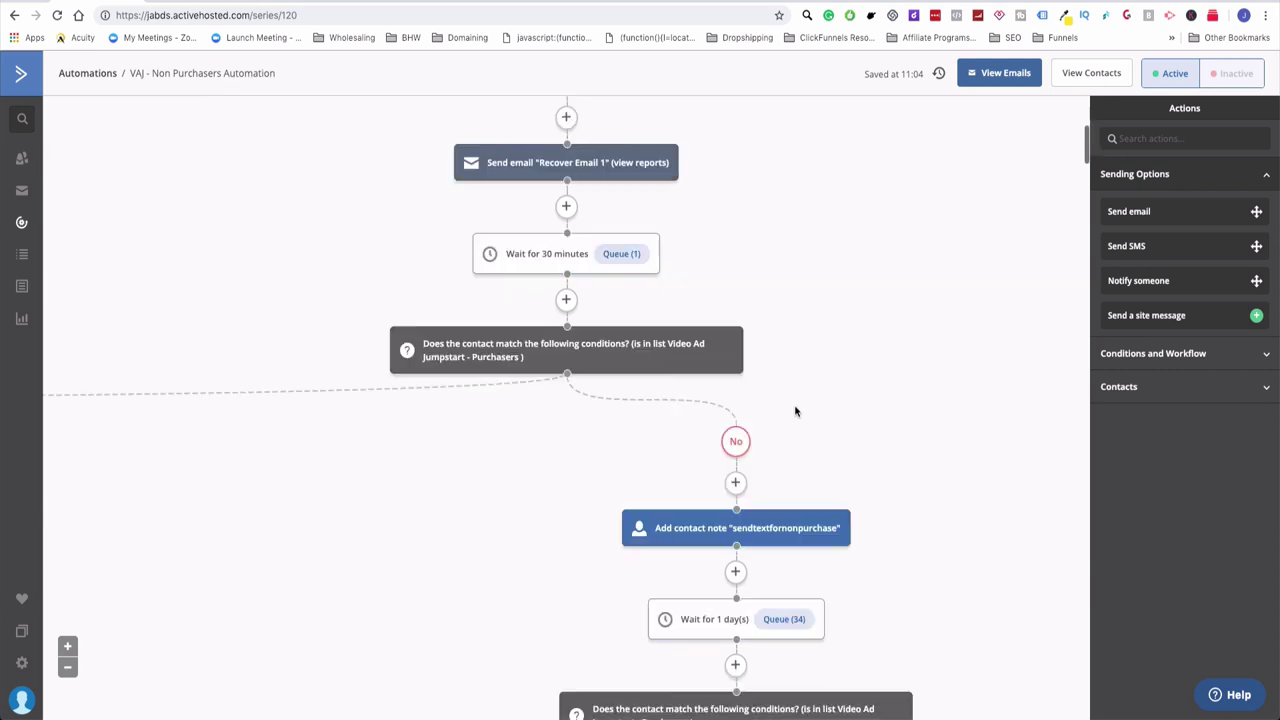
scroll(795, 411, down, 3)
mouse_move(766, 335)
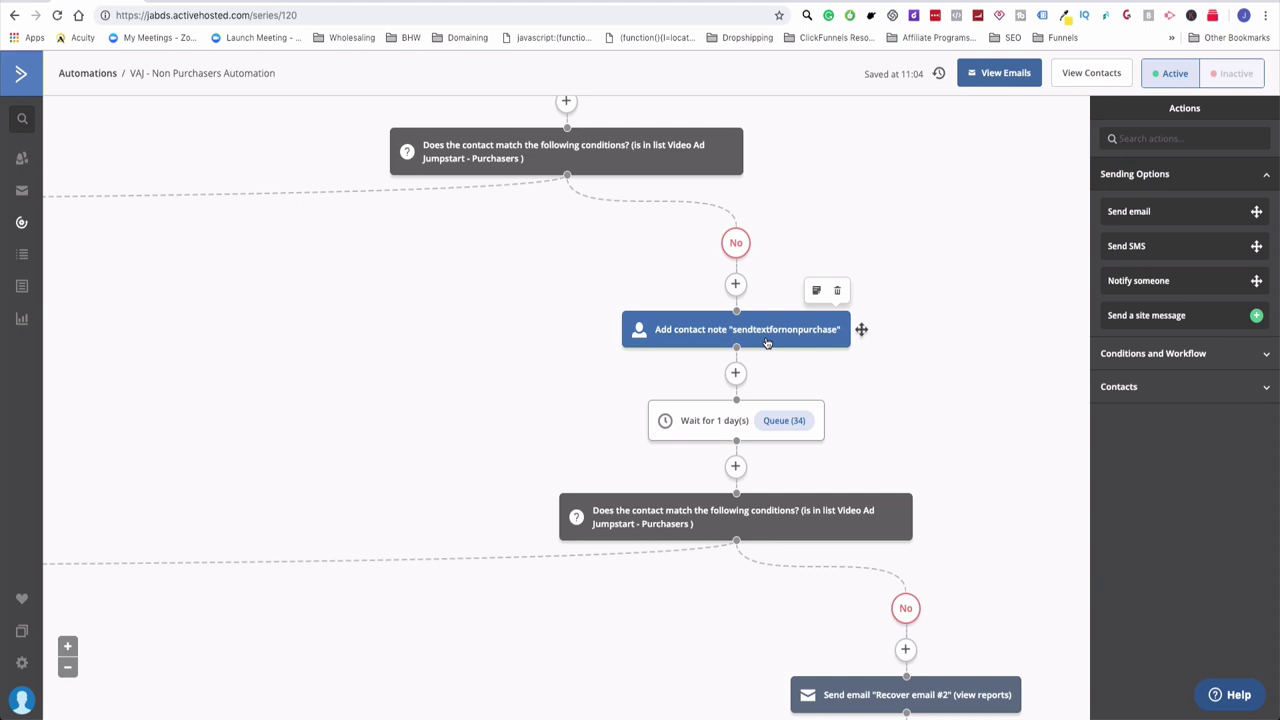
scroll(723, 362, up, 5)
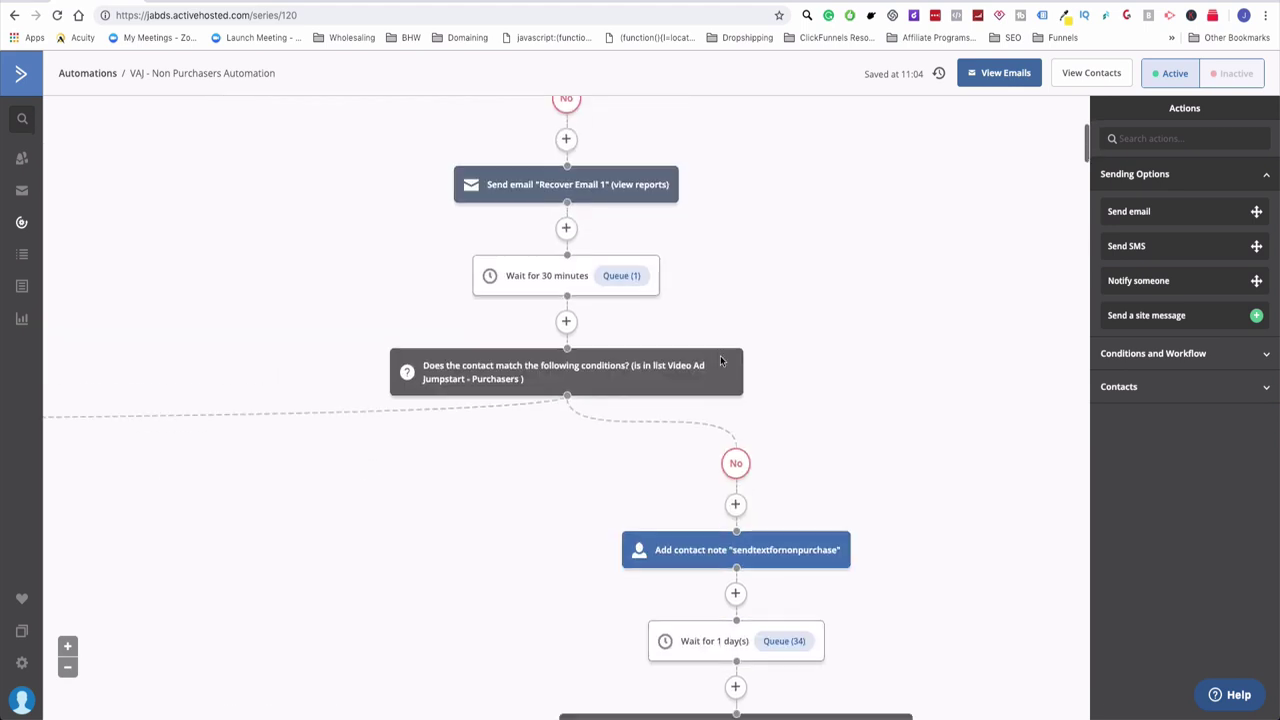
scroll(720, 355, up, 5)
scroll(719, 355, right, 3)
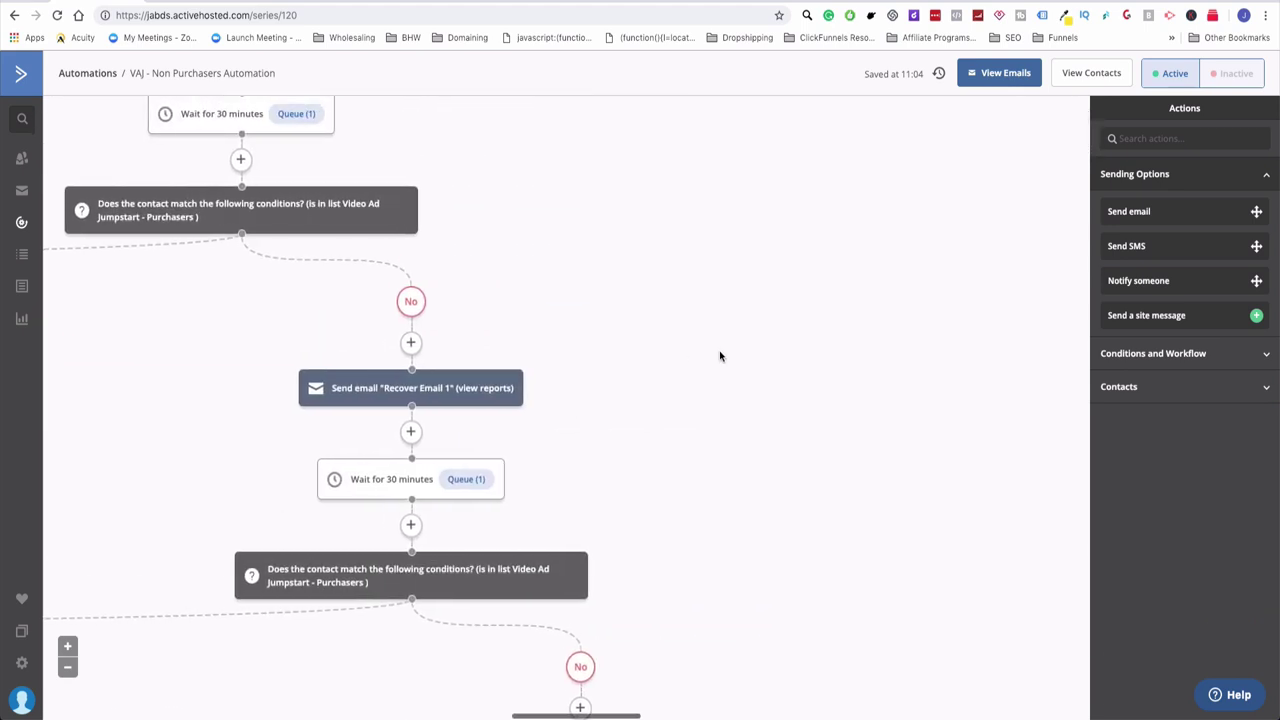
scroll(720, 355, right, 3)
scroll(722, 355, left, 5)
scroll(722, 355, up, 2)
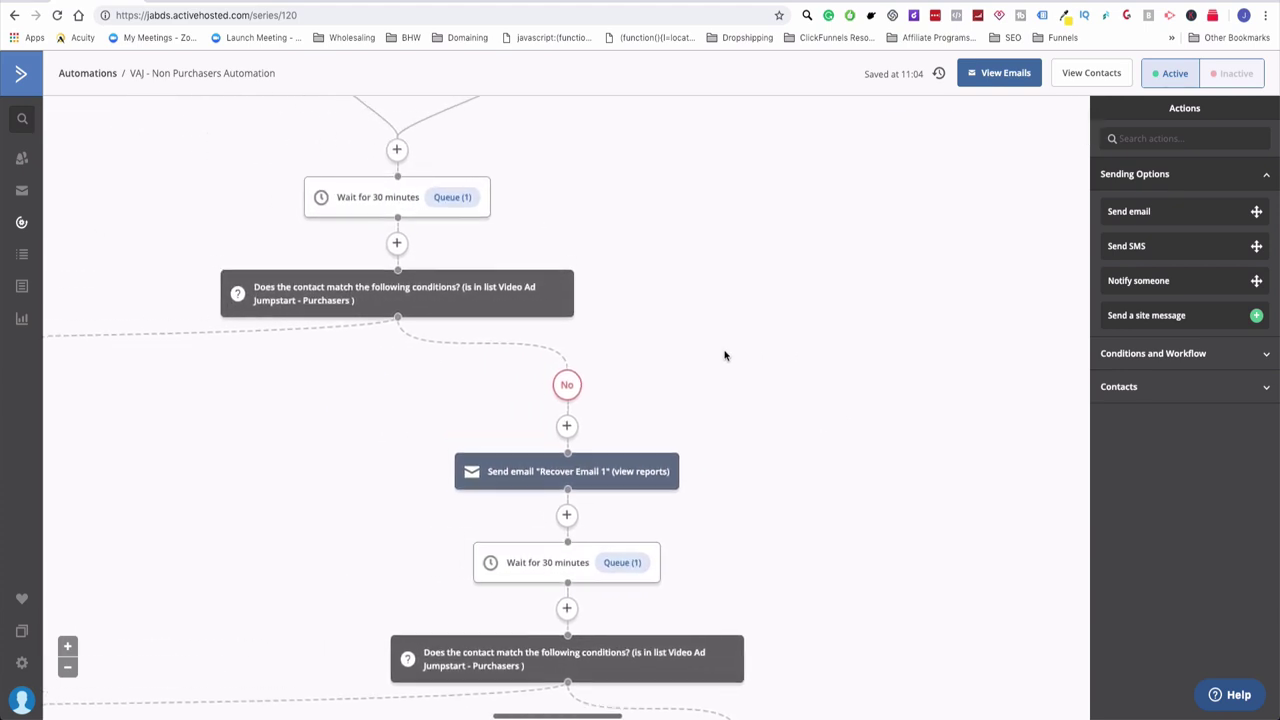
scroll(725, 355, up, 3)
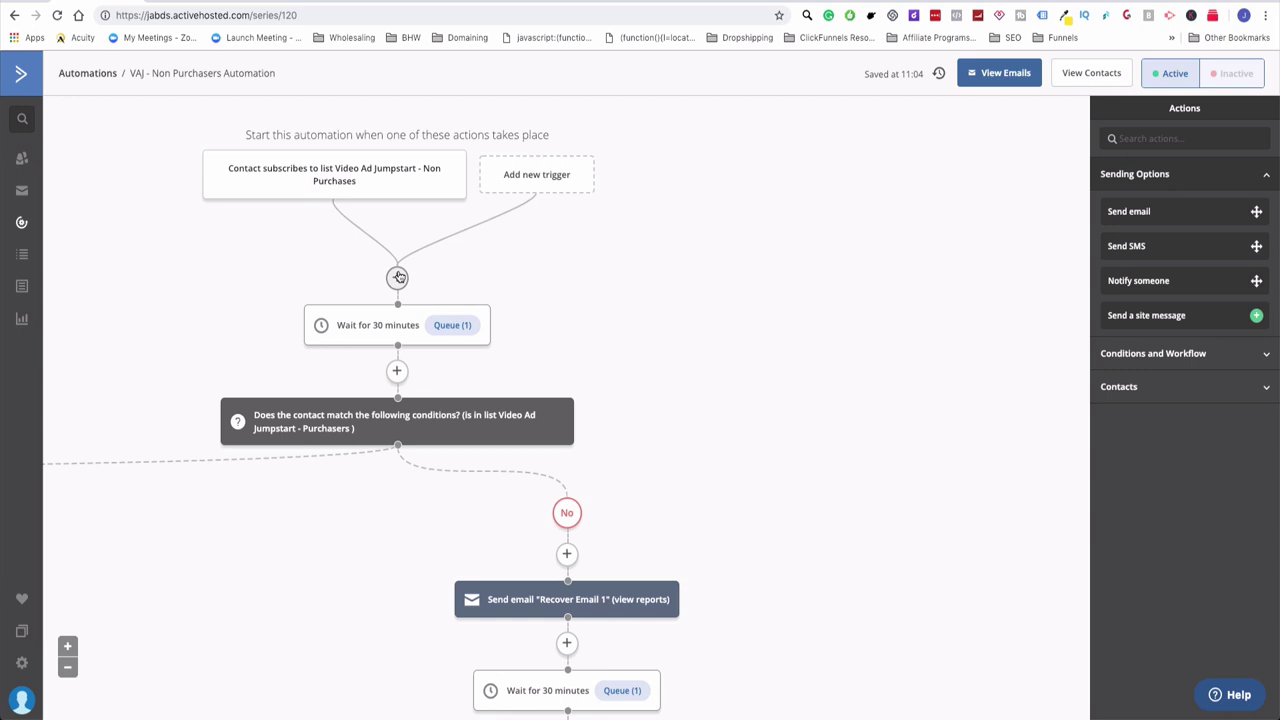
Step: Open the campaign reports to view opens and clicks for the sent campaigns
click(20, 320)
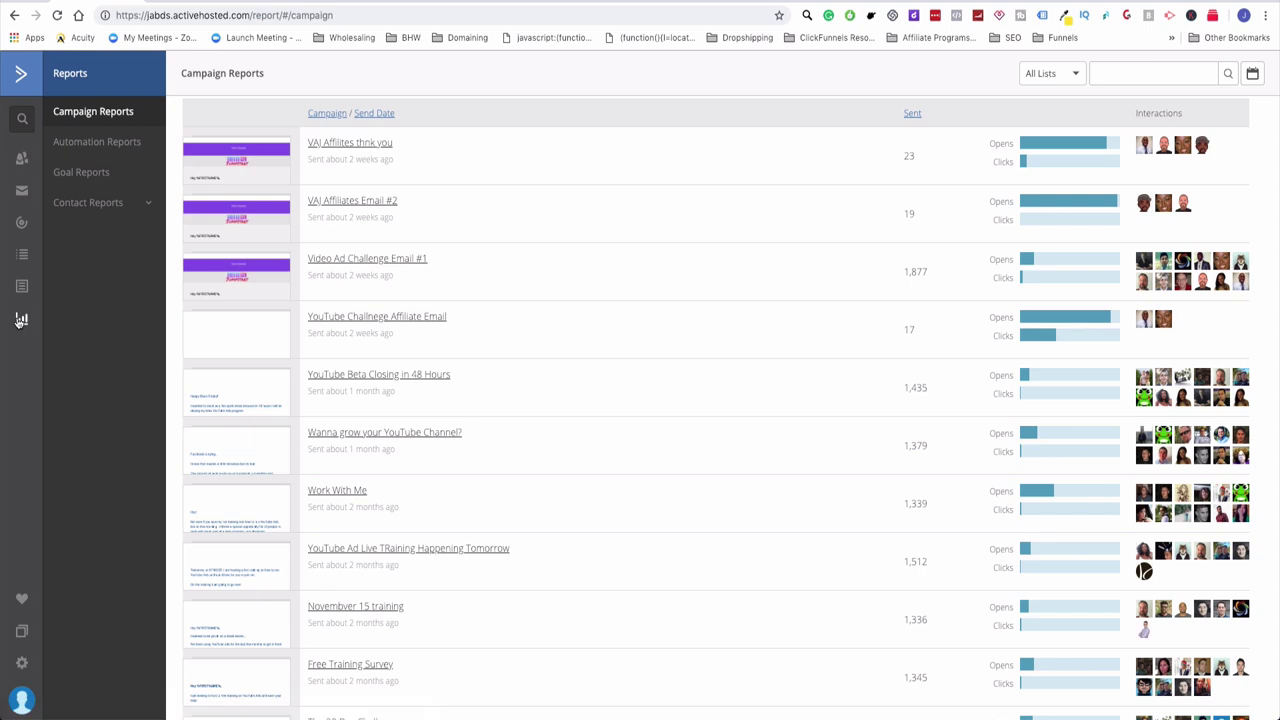
Step: Open the automation reports and review the contact count and interaction rate of the Affiliate KickStart Training automation
click(80, 137)
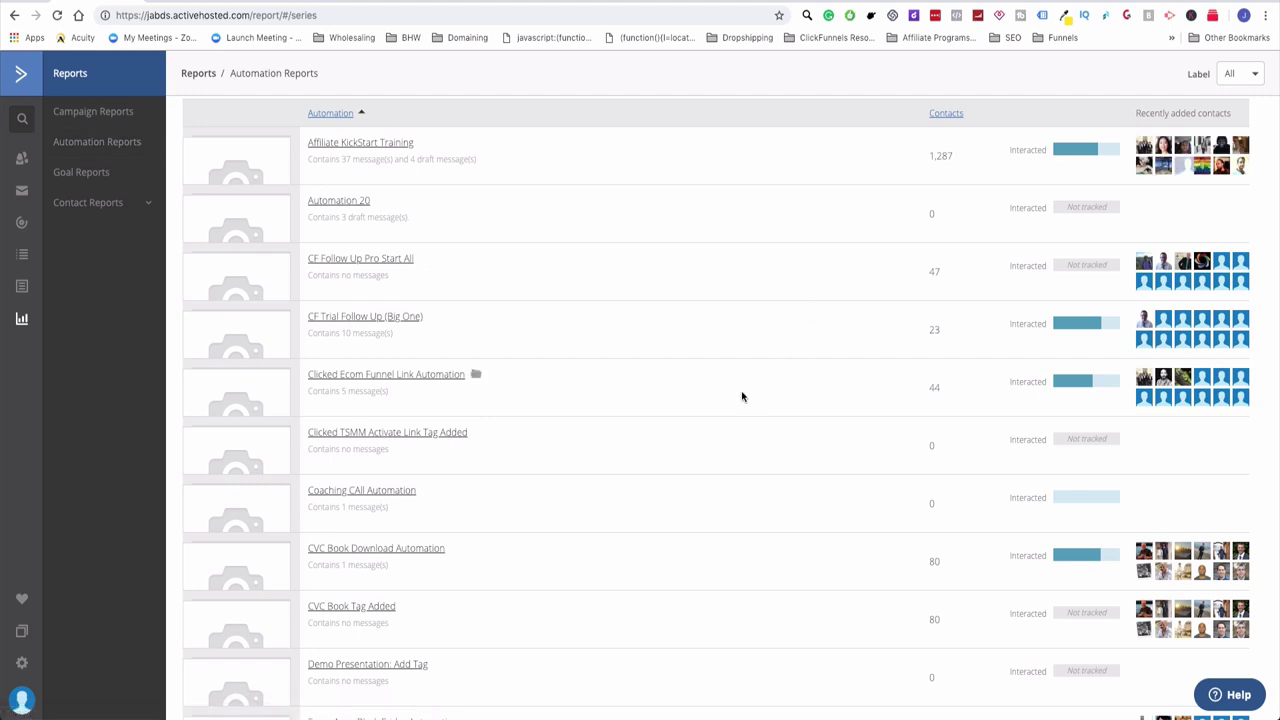
scroll(736, 395, down, 1)
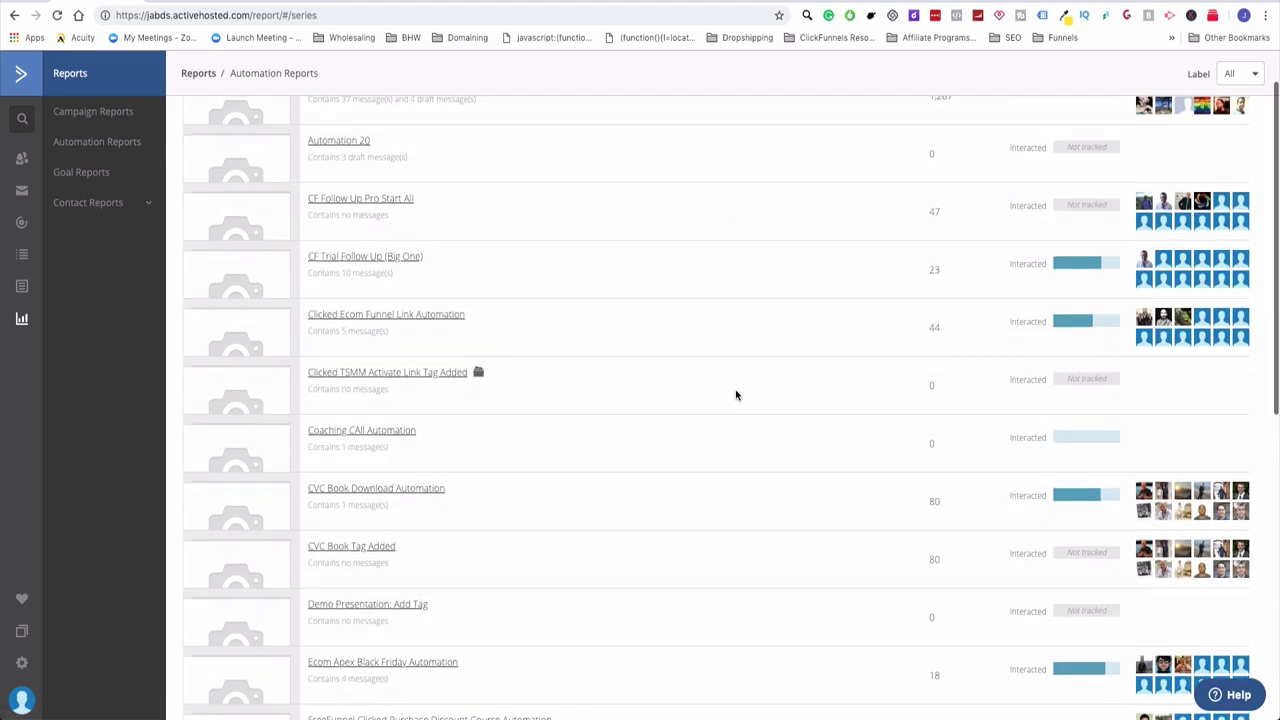
scroll(735, 395, up, 2)
scroll(735, 395, down, 1)
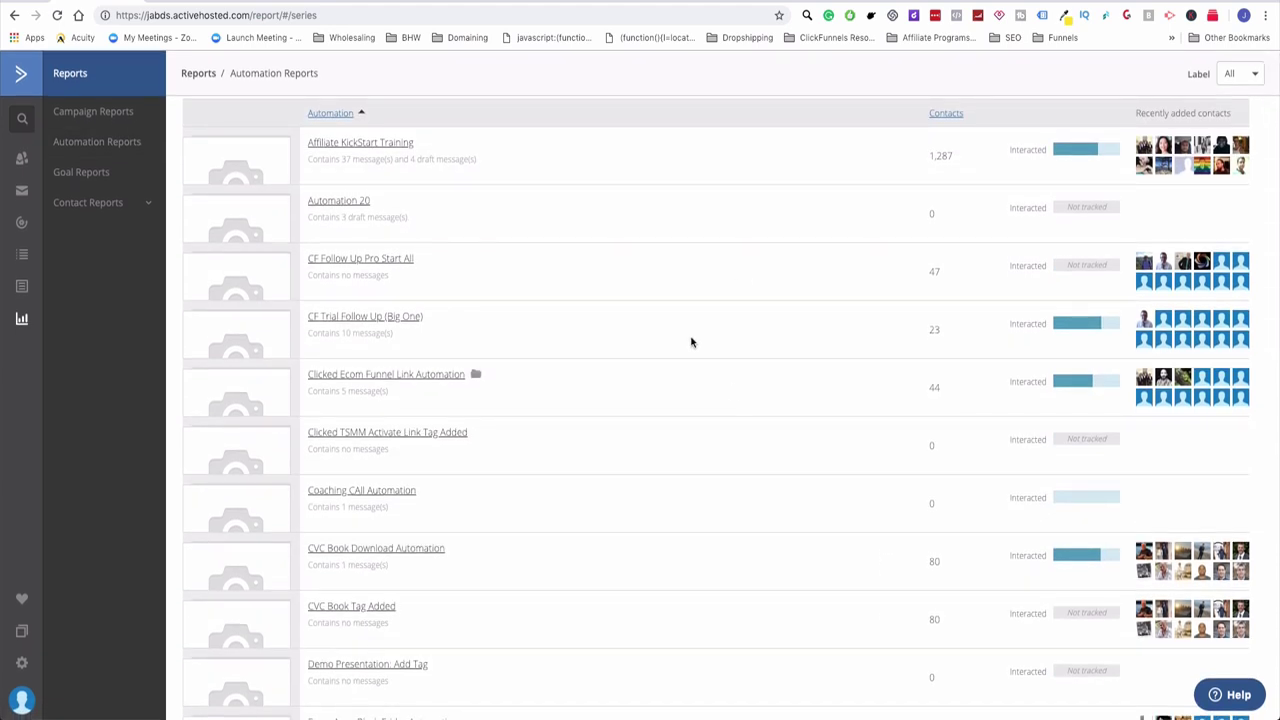
drag(927, 162, 957, 163)
click(958, 165)
click(957, 163)
mouse_move(1096, 155)
Step: Open the Affiliate KickStart Training report and check the Finished and Emails sent figures in its summary
click(363, 143)
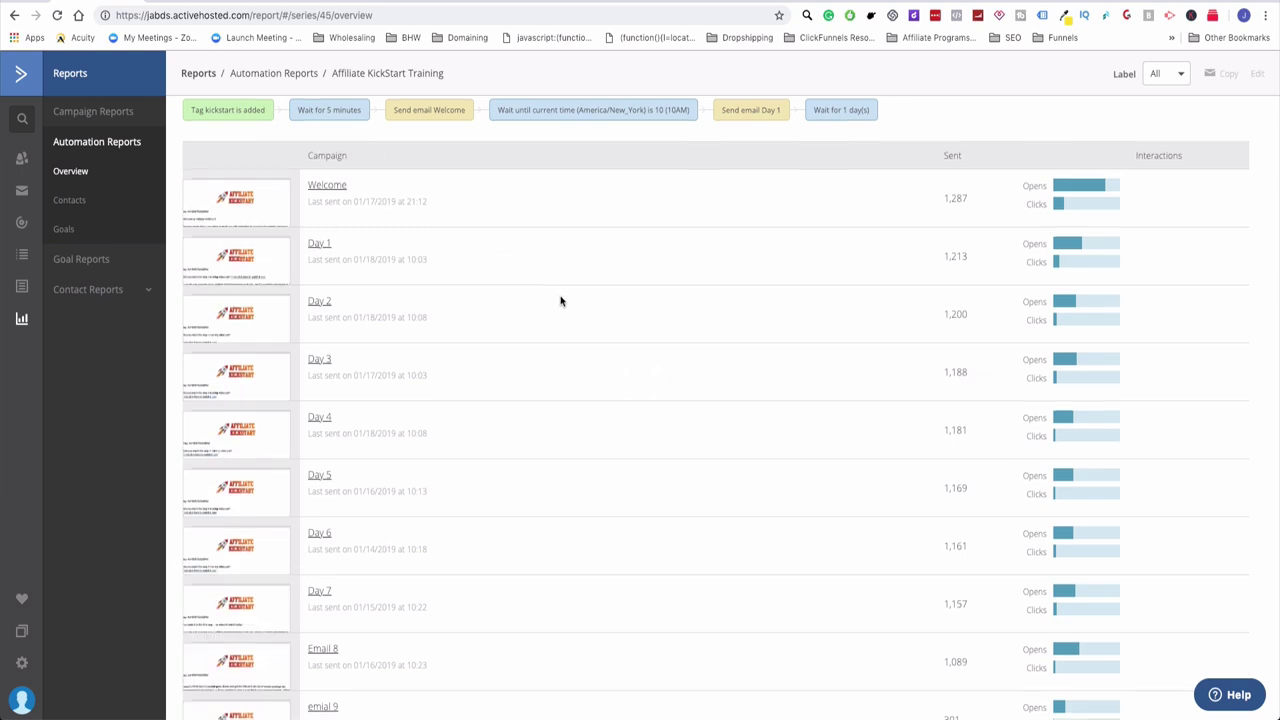
scroll(562, 299, down, 15)
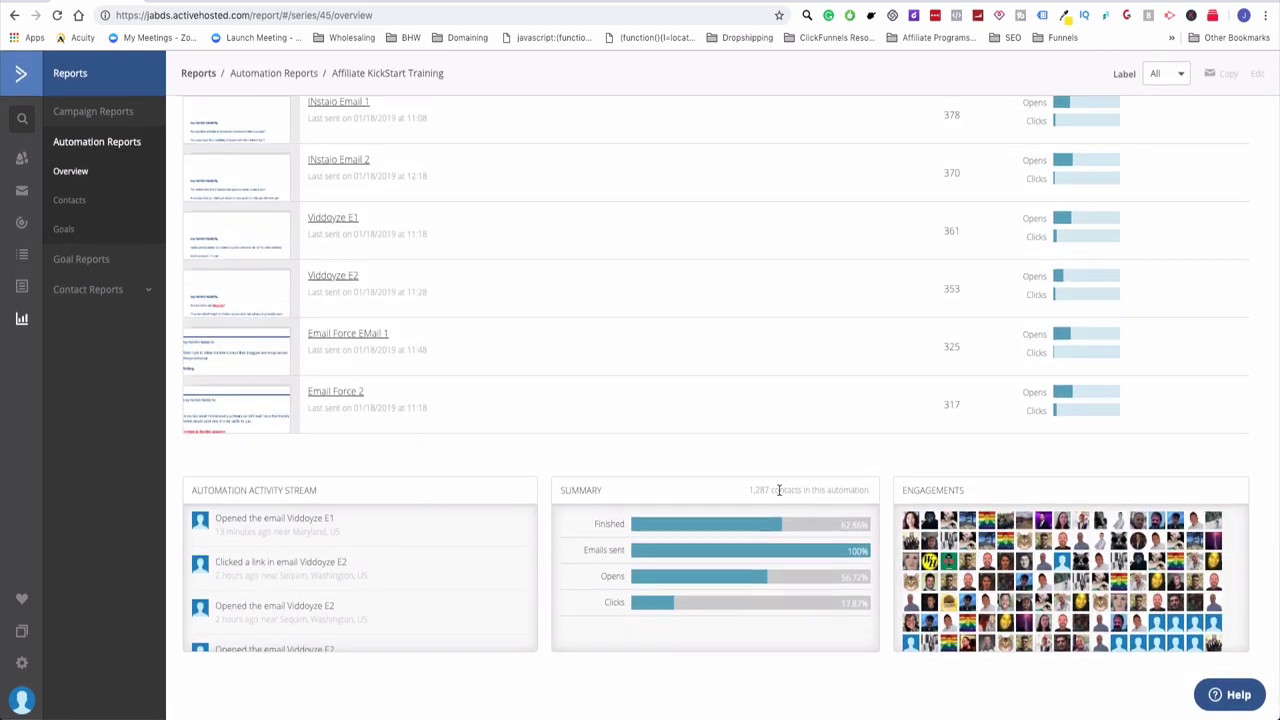
mouse_move(770, 527)
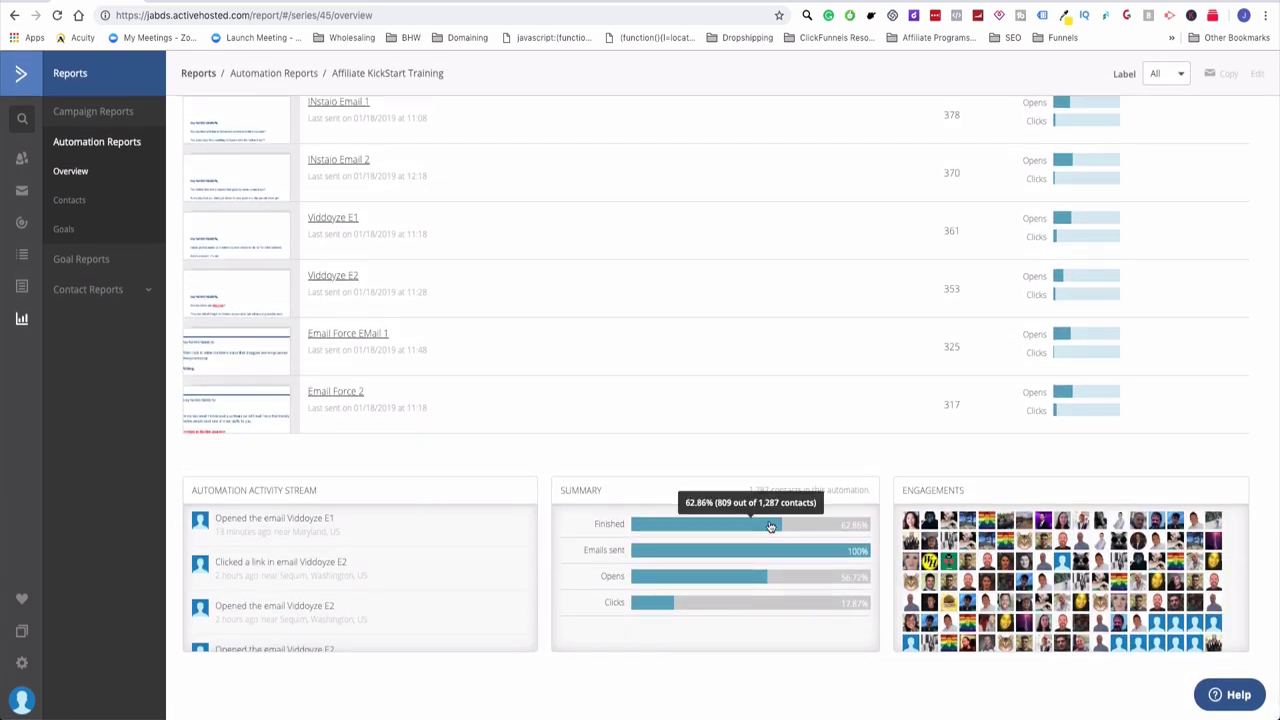
mouse_move(764, 553)
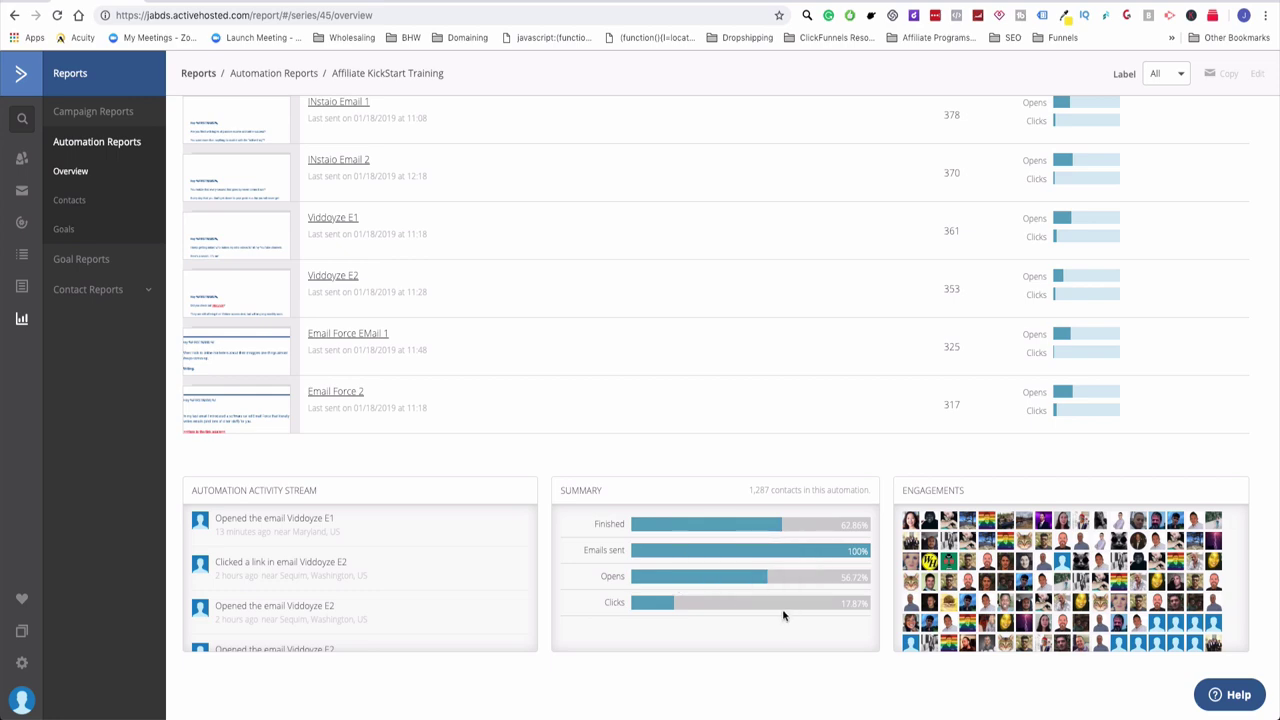
Step: Examine the opens and clicks of the individual emails in the Affiliate KickStart Training report, checking the click rate of Email 8
scroll(668, 455, up, 10)
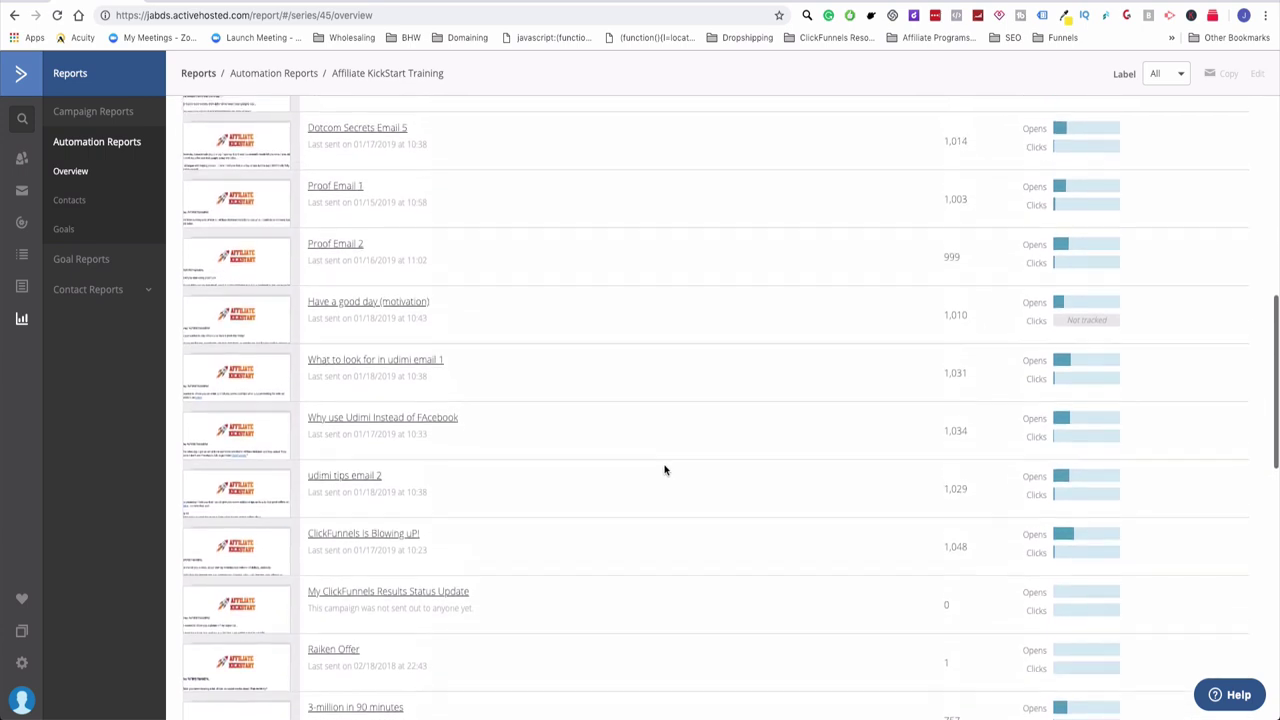
scroll(664, 470, down, 1)
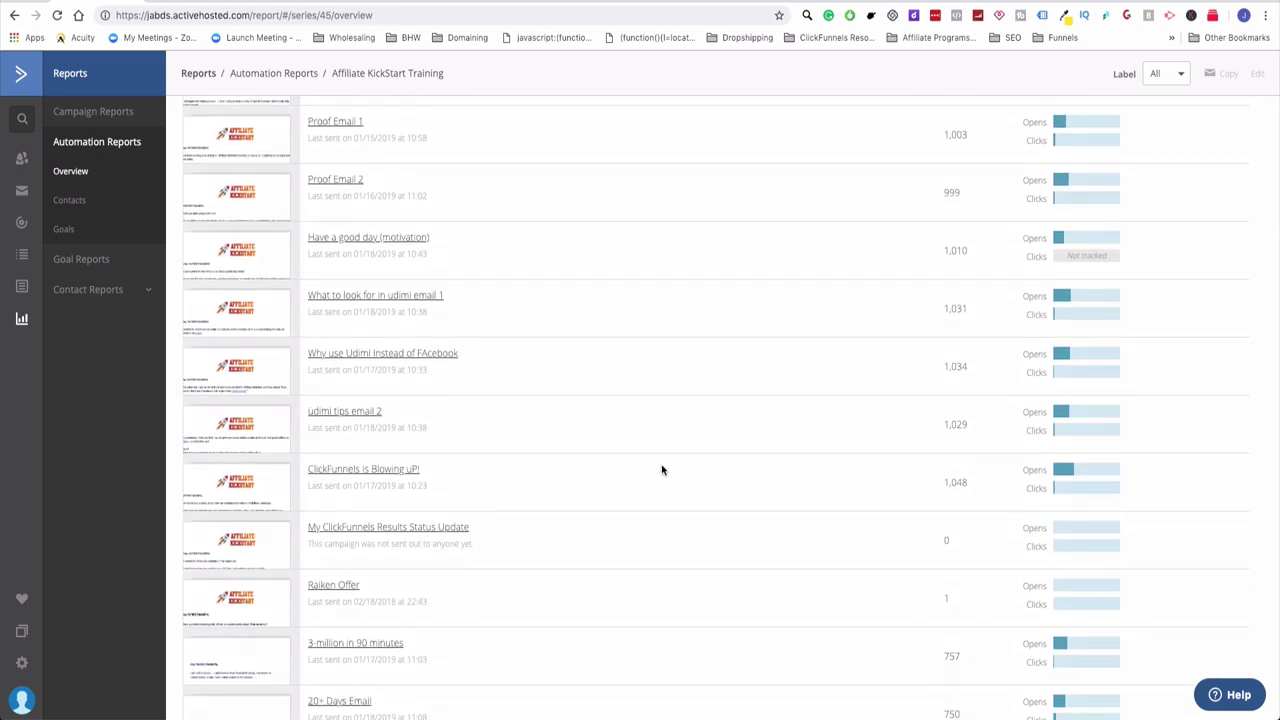
scroll(661, 469, up, 15)
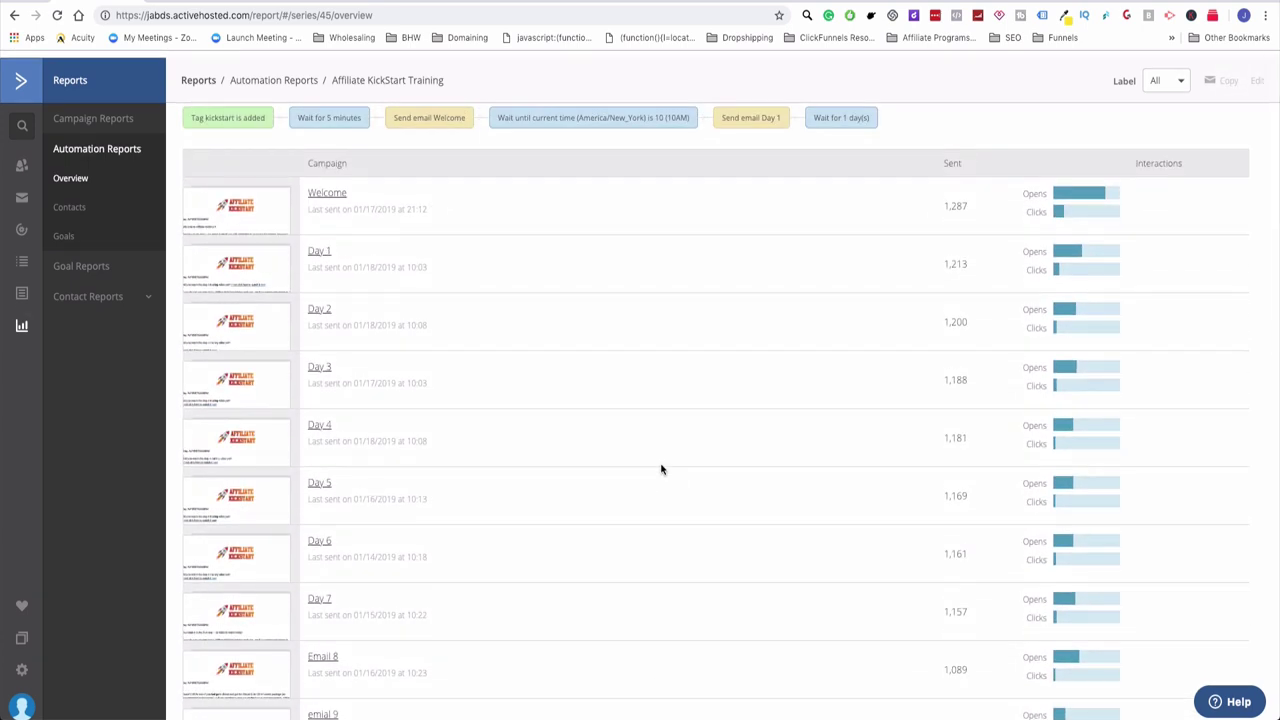
scroll(661, 469, down, 2)
scroll(661, 469, up, 2)
scroll(661, 469, down, 1)
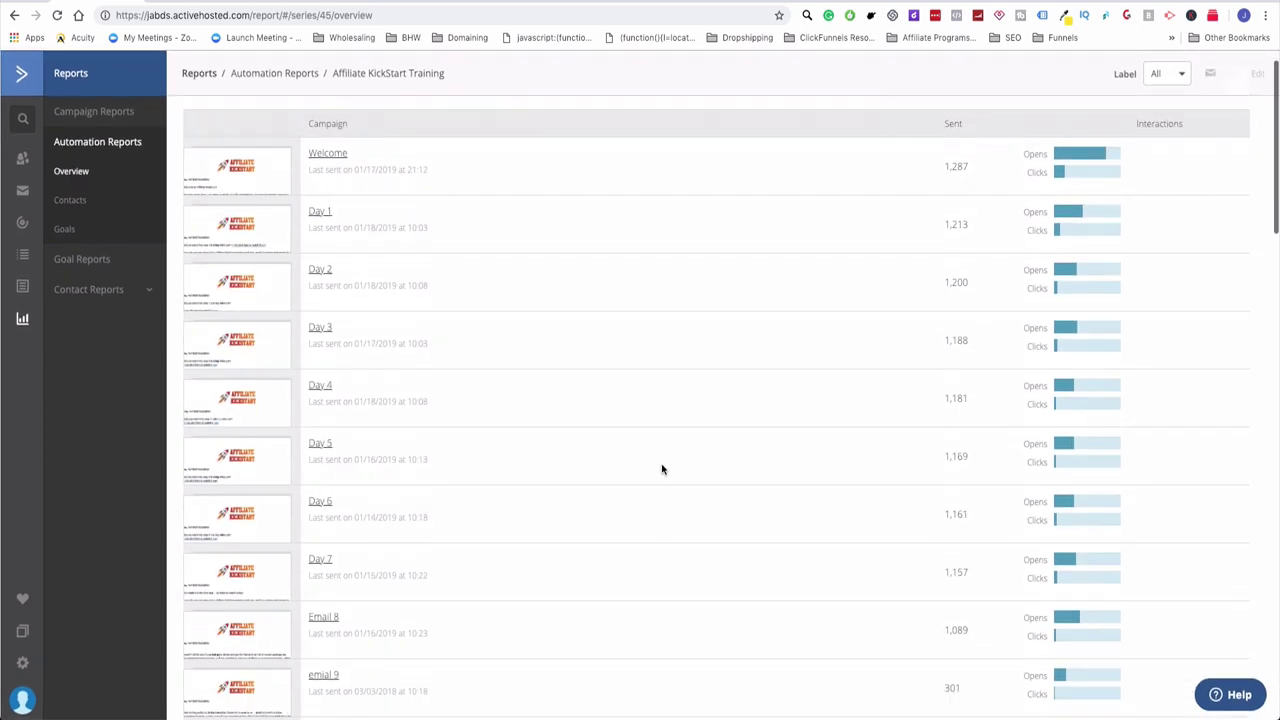
scroll(661, 469, down, 3)
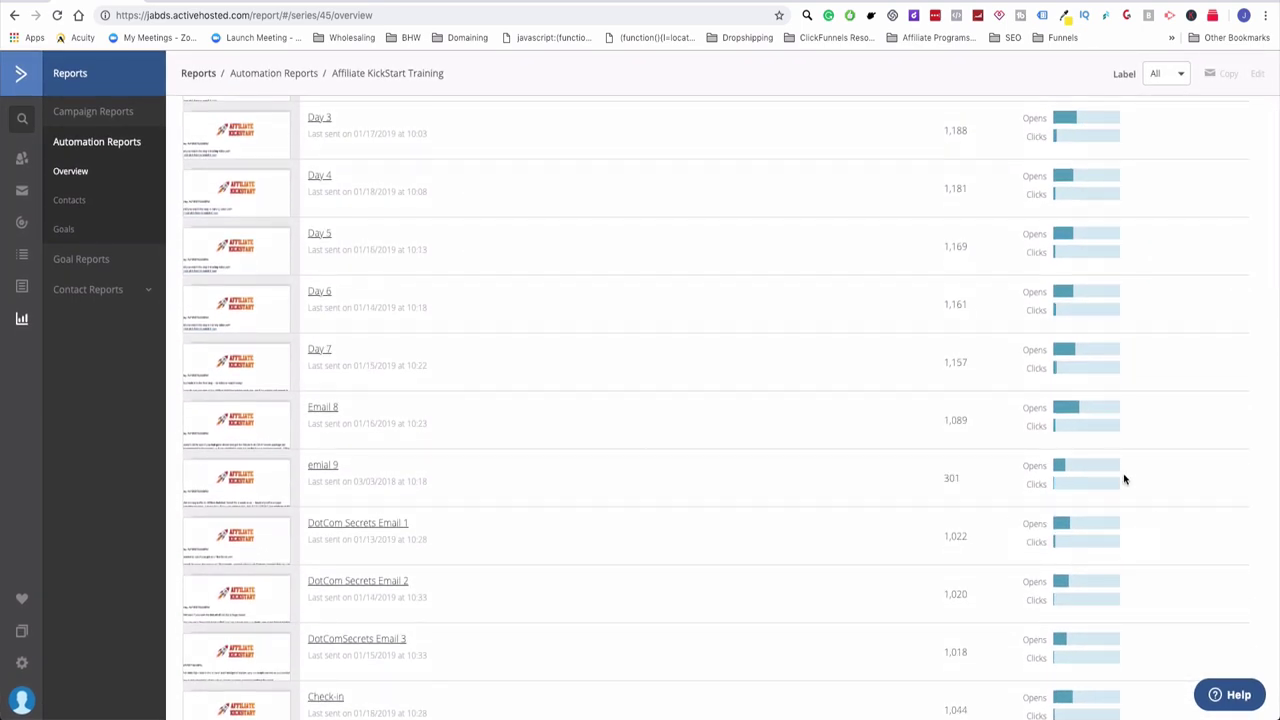
mouse_move(1062, 428)
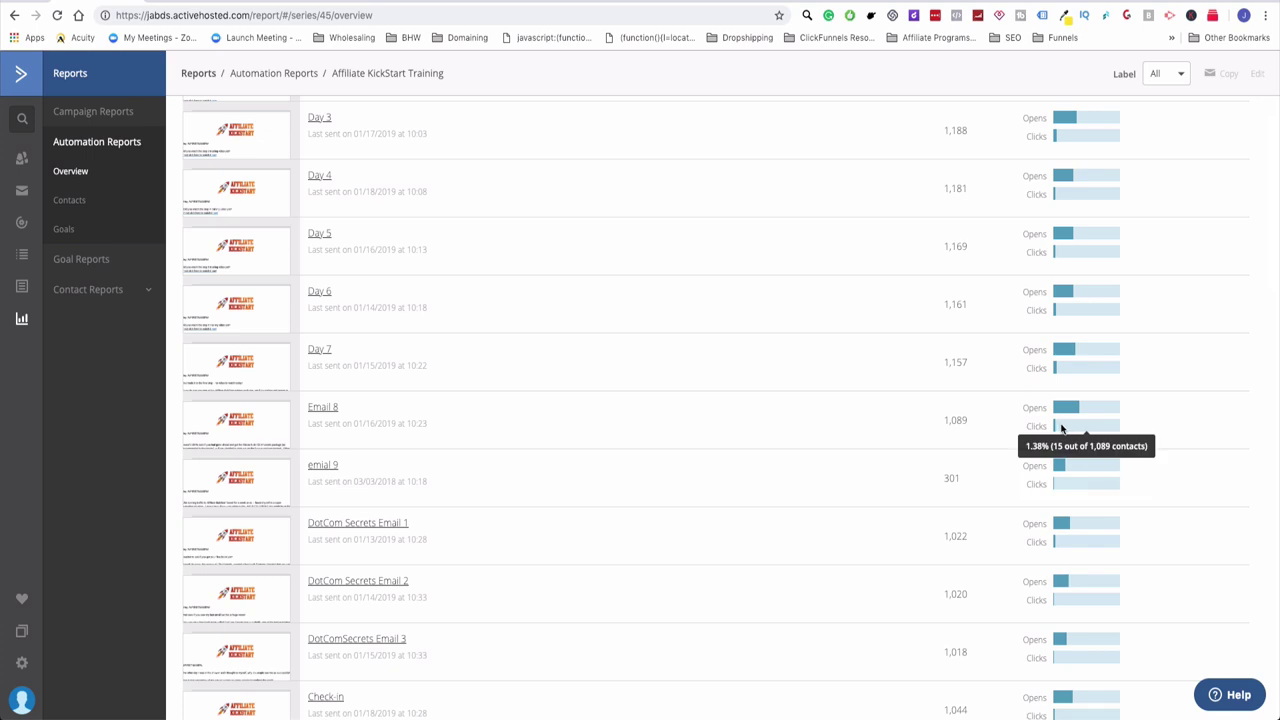
Step: Compare the sent, opens and clicks figures of the follow-up emails from DotCom Secrets Email 1 through the udimi and ClickFunnels messages
scroll(1078, 484, down, 3)
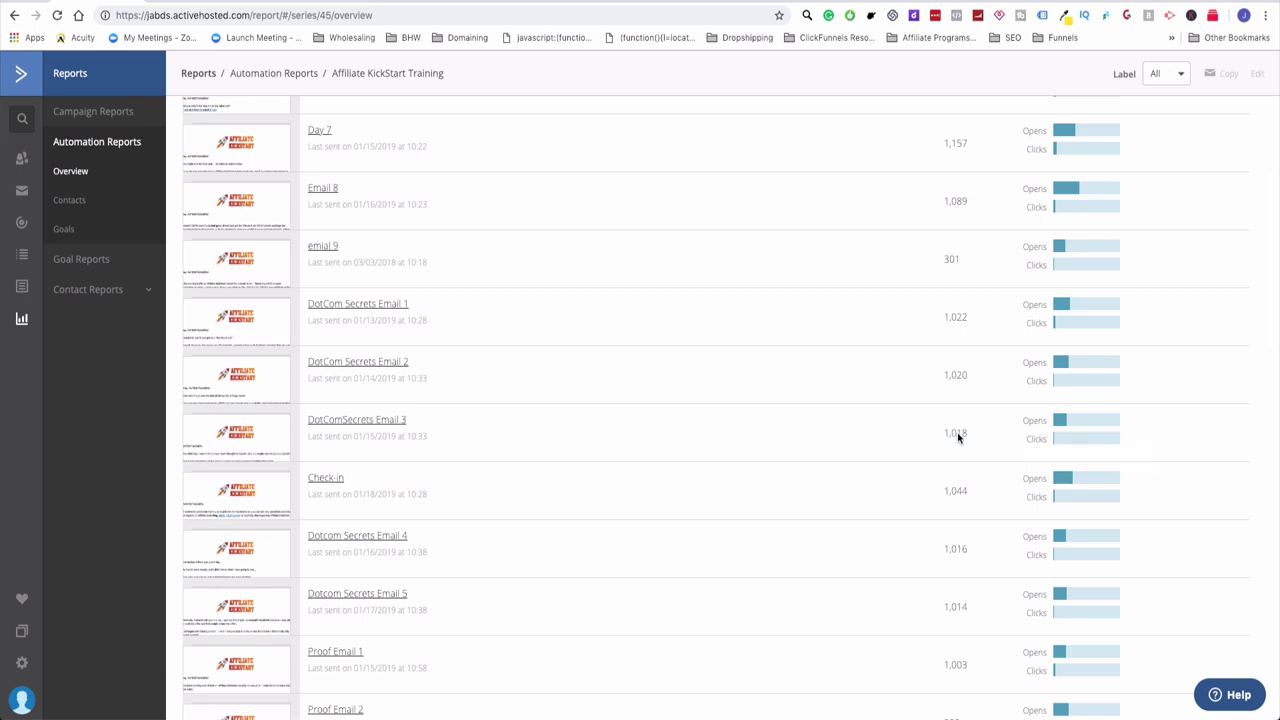
scroll(394, 418, down, 2)
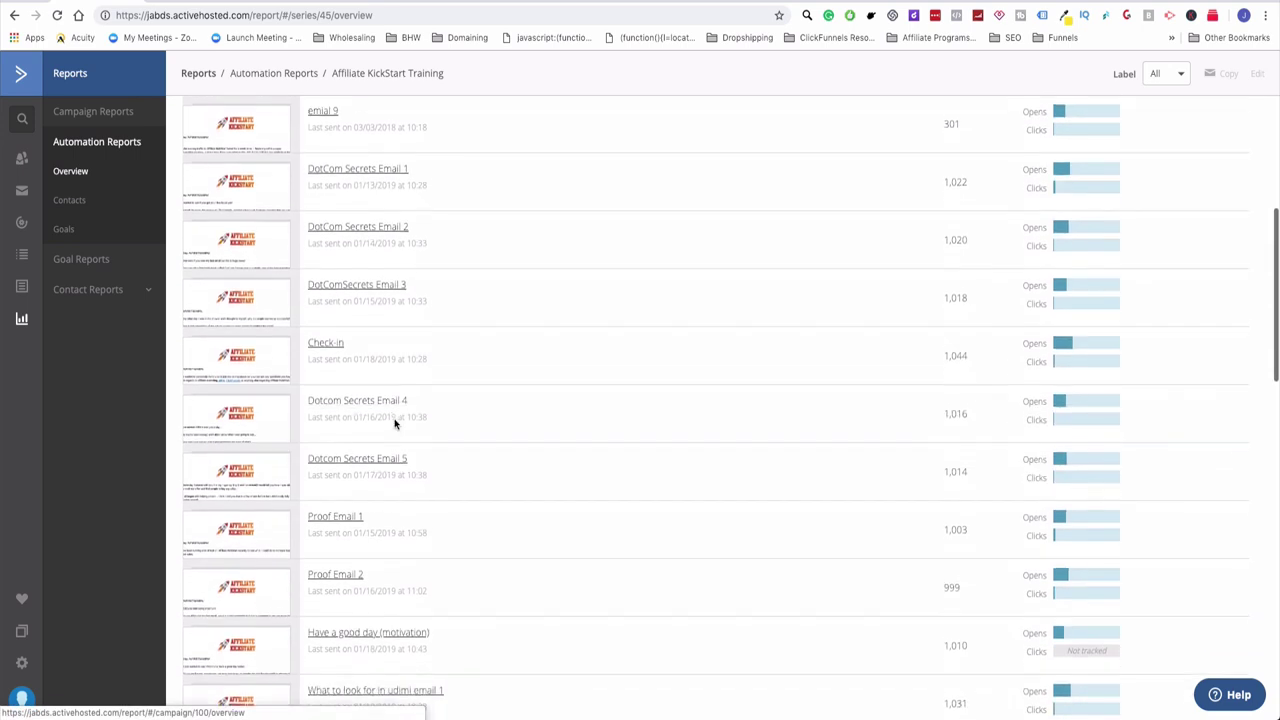
scroll(394, 423, down, 1)
scroll(396, 422, up, 1)
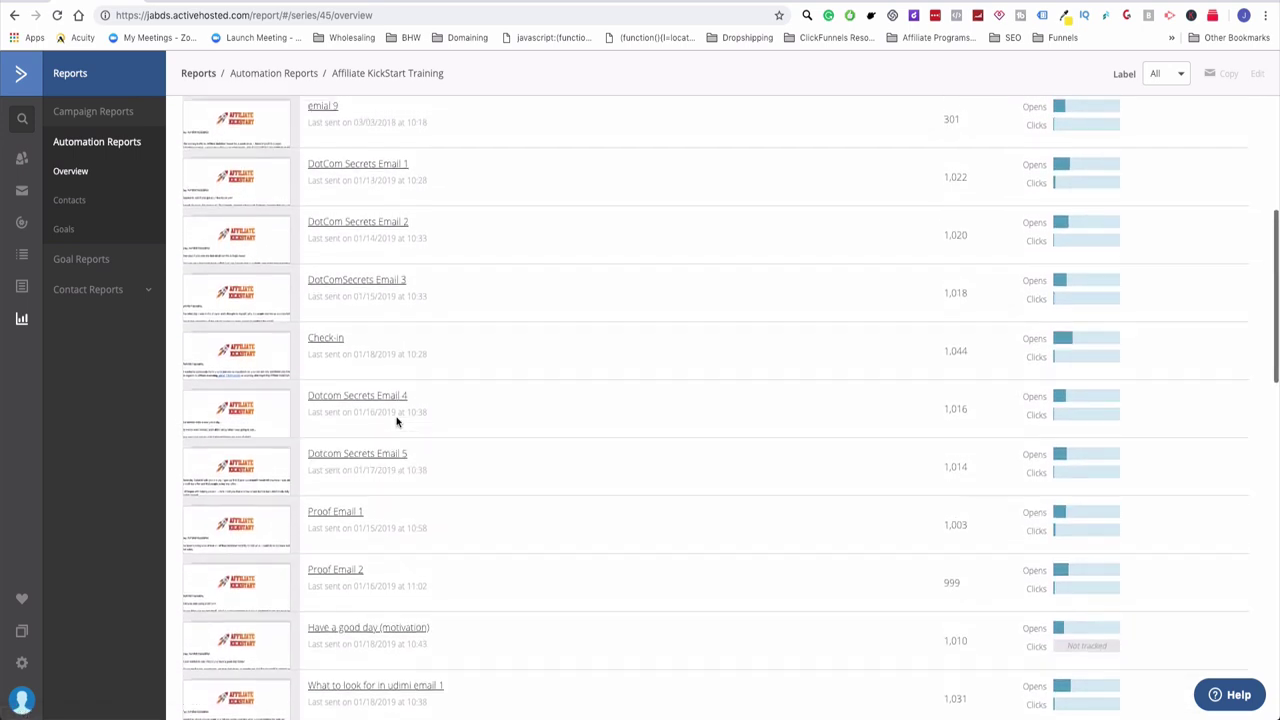
scroll(396, 422, up, 9)
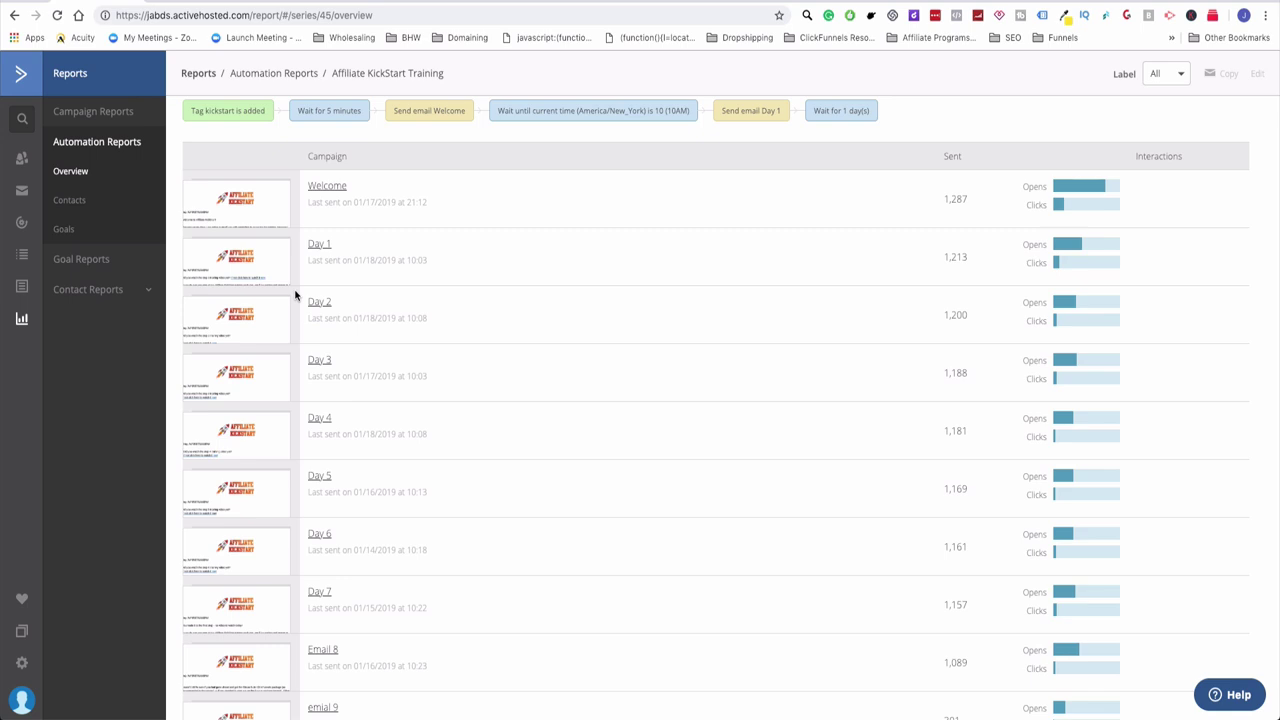
scroll(320, 290, down, 10)
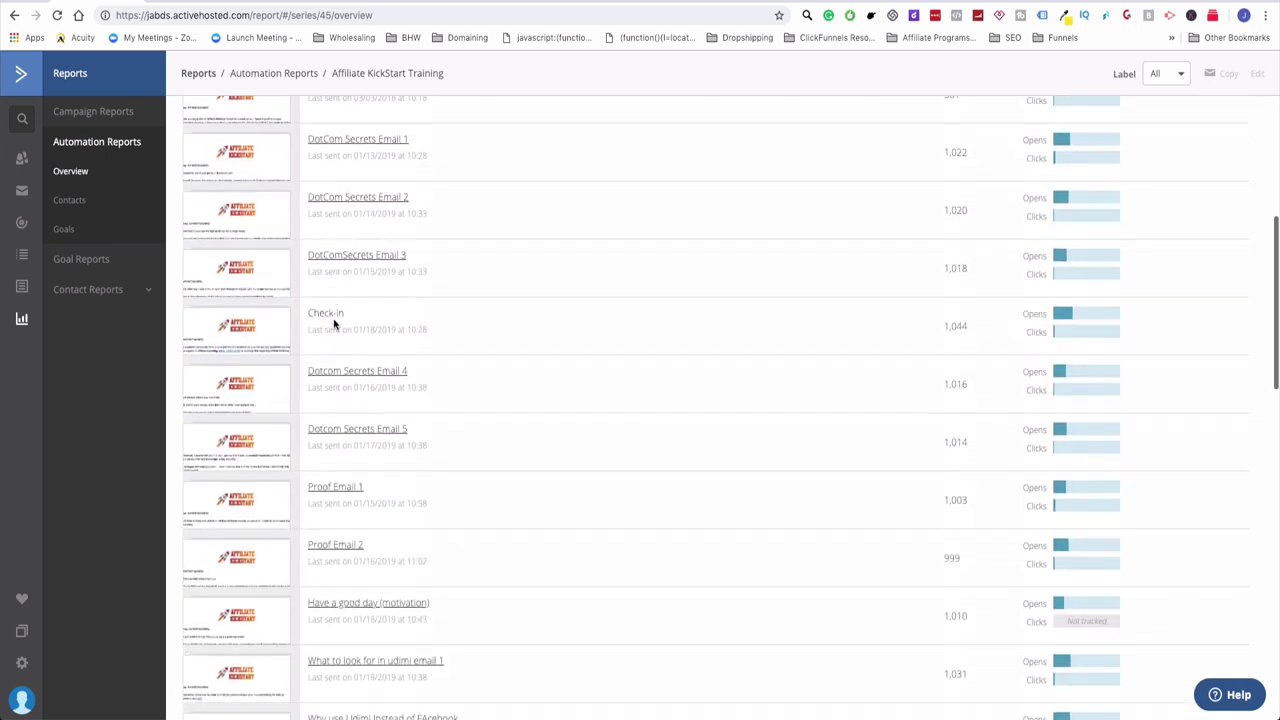
scroll(346, 320, down, 3)
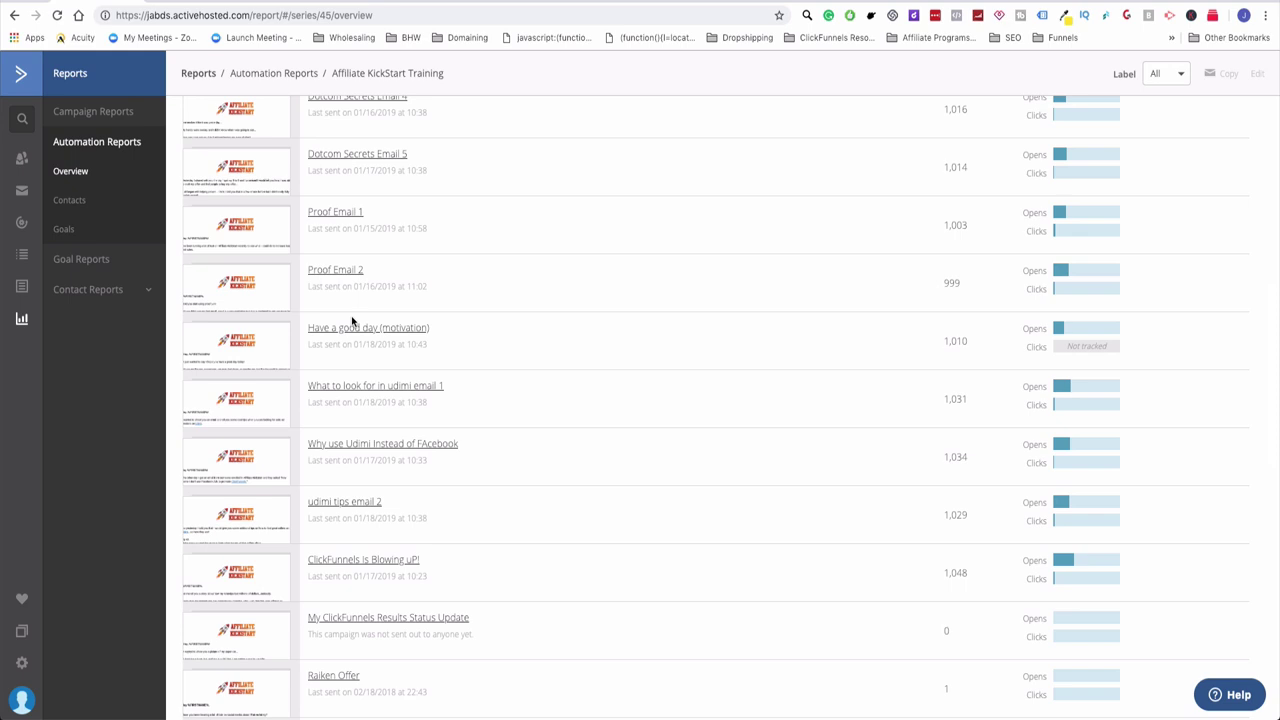
scroll(157, 300, up, 15)
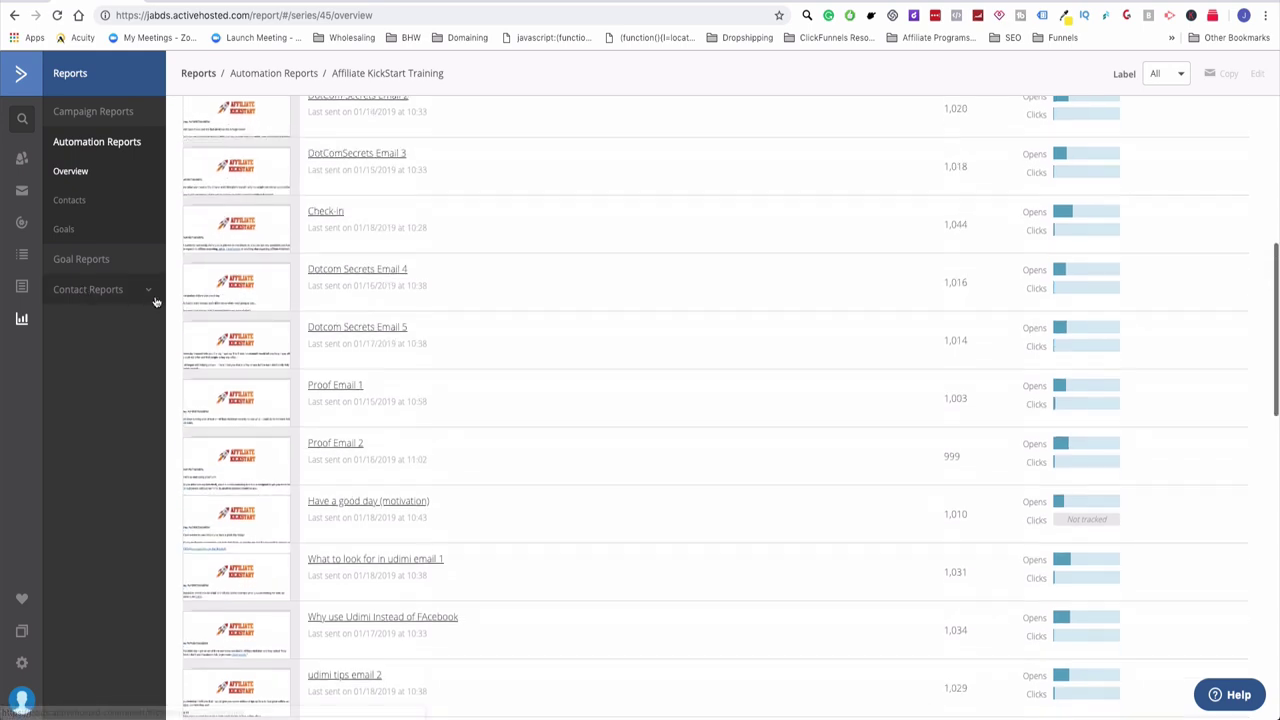